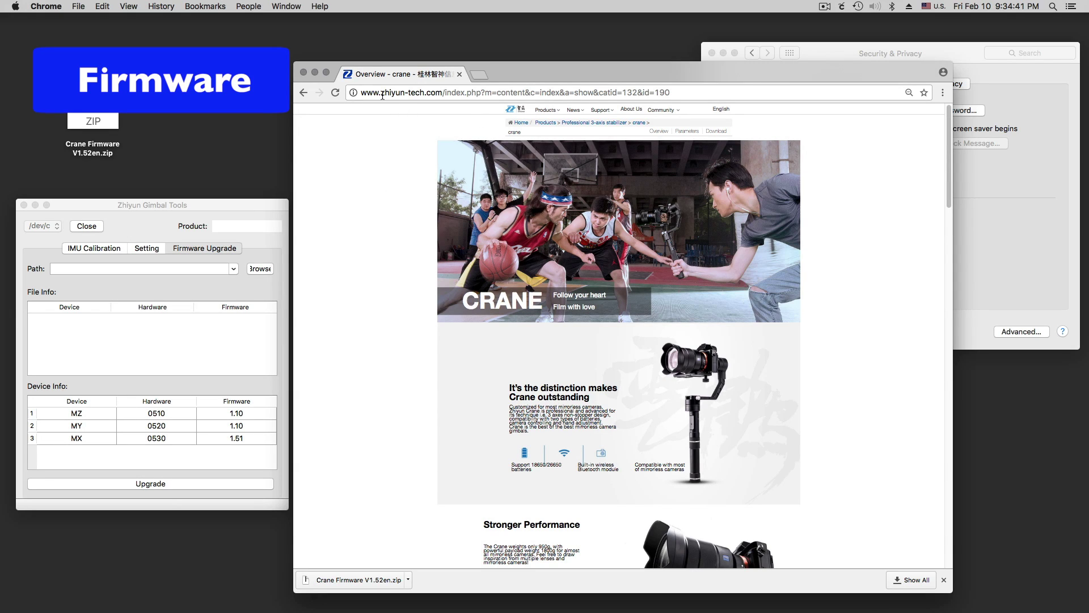
Step: Highlight the zhiyun-tech.com web address and enlarge the Crane product page to 100% zoom
left_click_drag(443, 92, 361, 93)
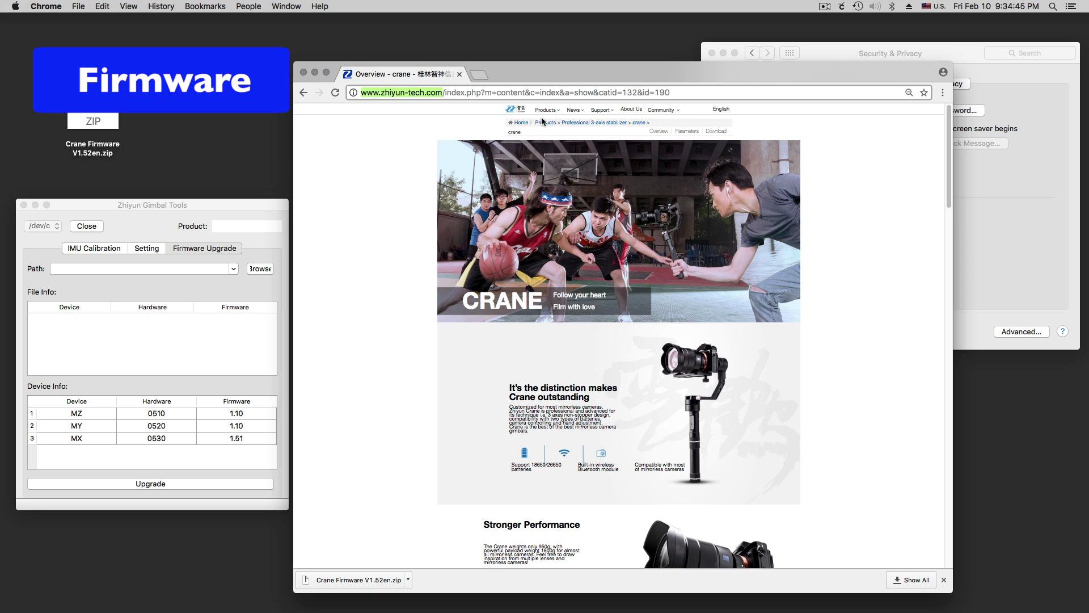
mouse_move(583, 116)
key("super+equal")
key("super+equal")
key("super+equal")
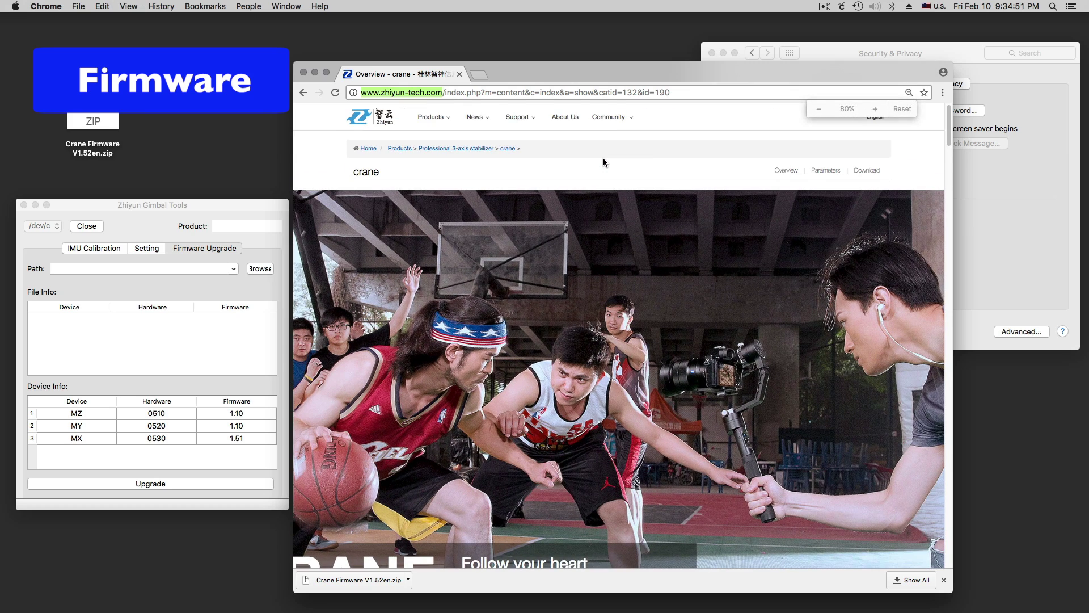
key("super+equal")
key("super+equal")
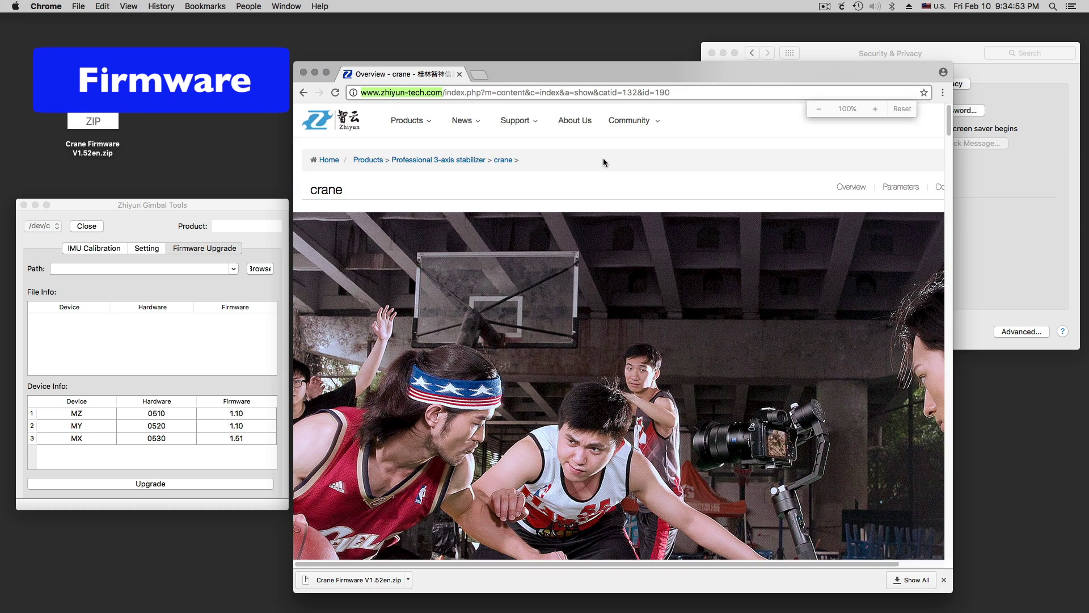
Step: Open the Zhiyun website's support download page to reach the tools and stabilizer firmware listings
mouse_move(463, 126)
mouse_move(517, 122)
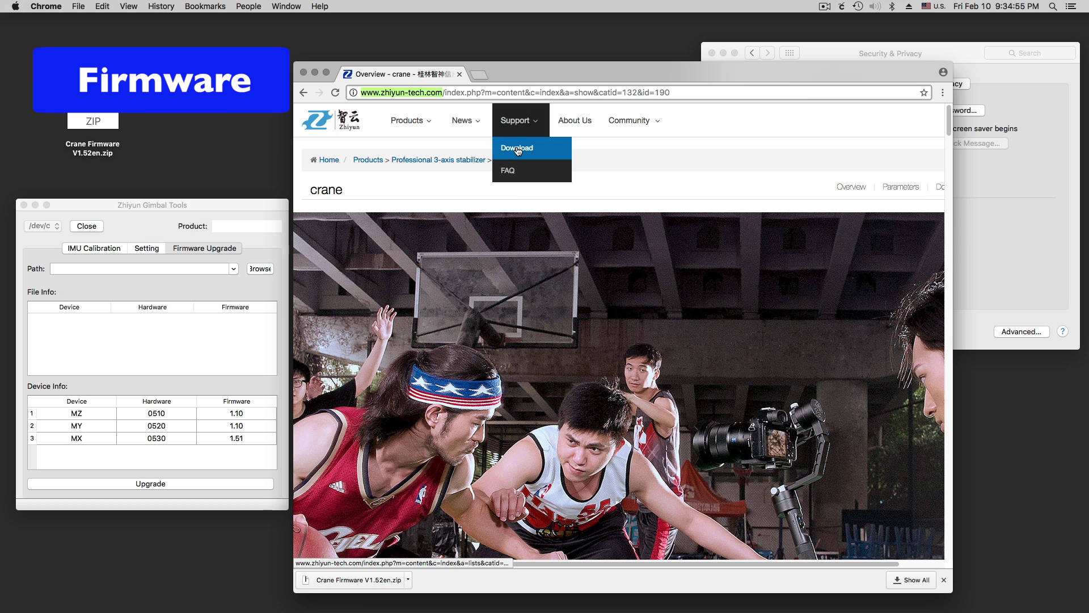
left_click(517, 147)
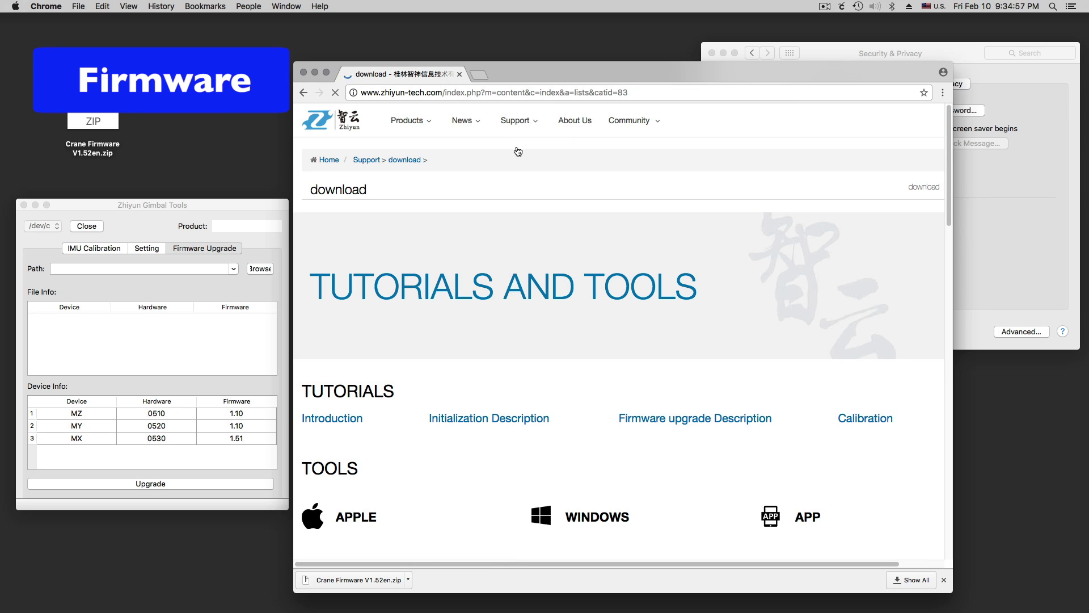
scroll(345, 230, "down", 2)
scroll(345, 230, "down", 6)
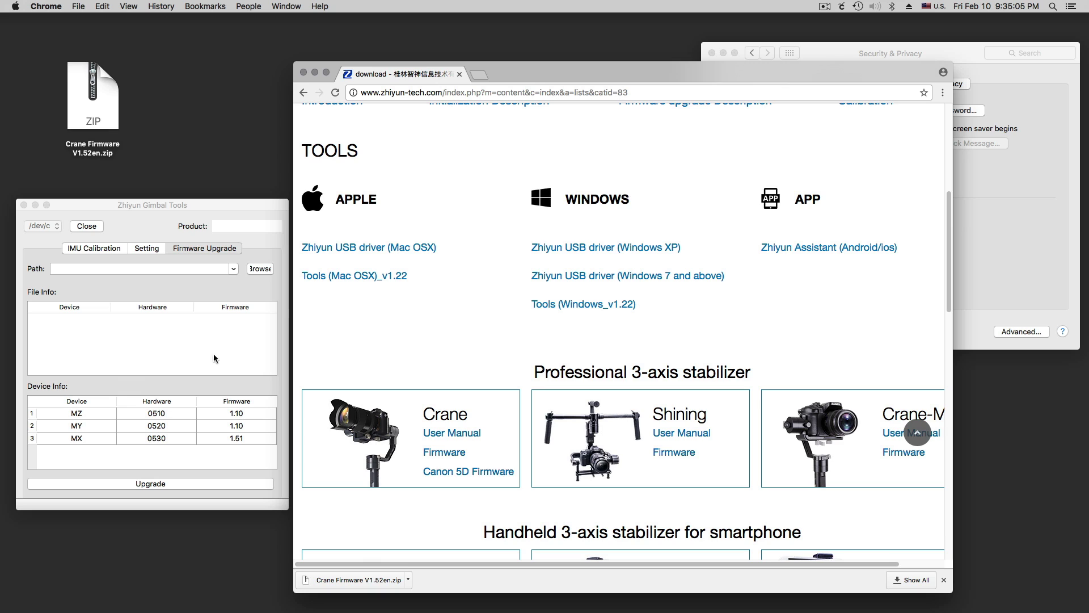
Step: Check the allowed app download sources in Security & Privacy and highlight the Crane's Firmware link on the download page
left_click(957, 52)
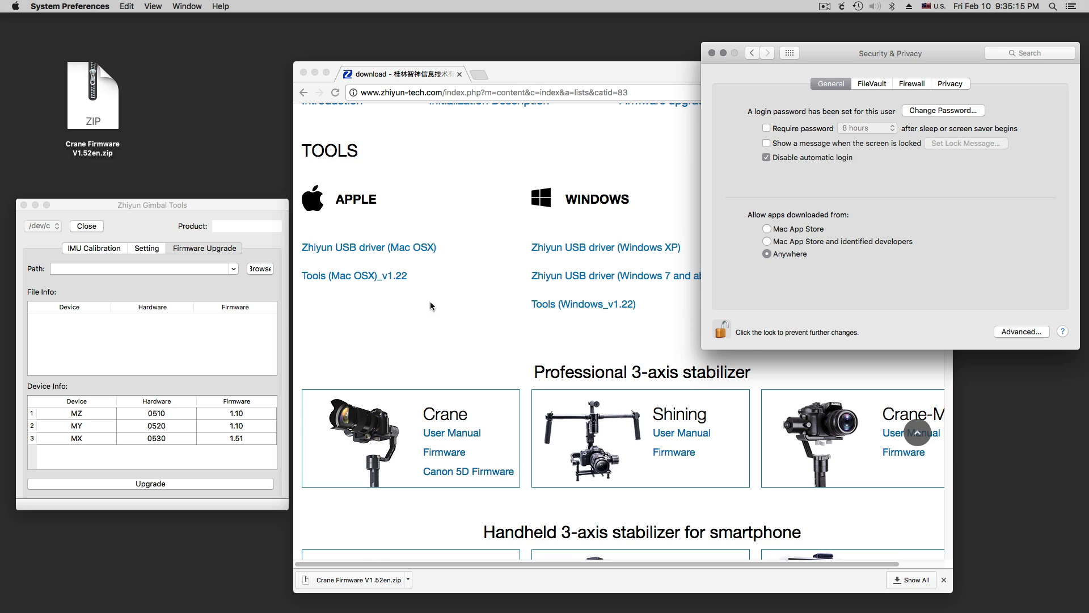
scroll(430, 301, "down", 5)
left_click(469, 321)
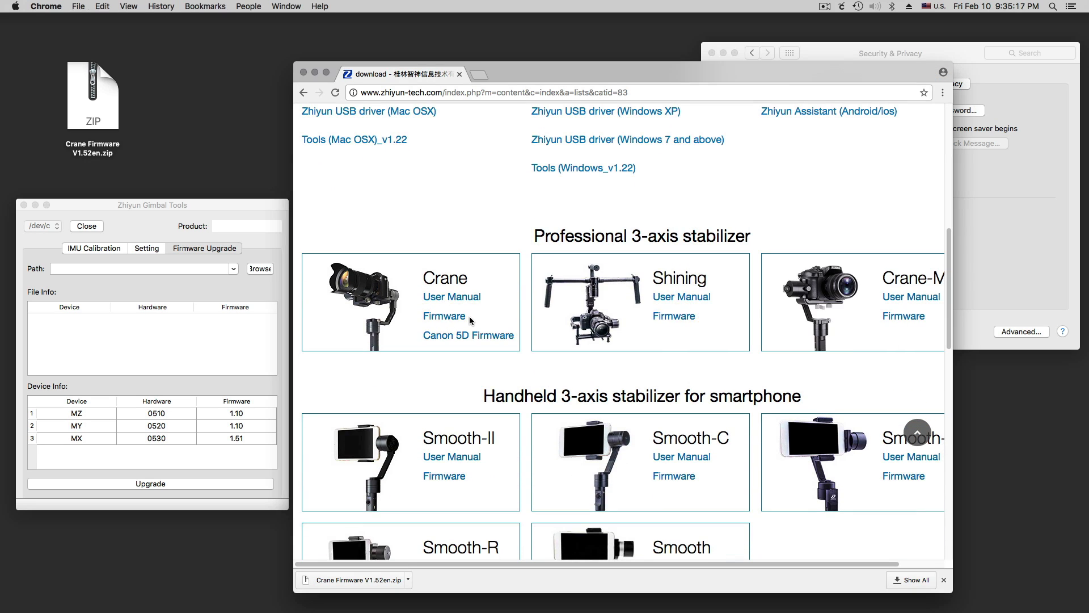
left_click_drag(468, 315, 423, 317)
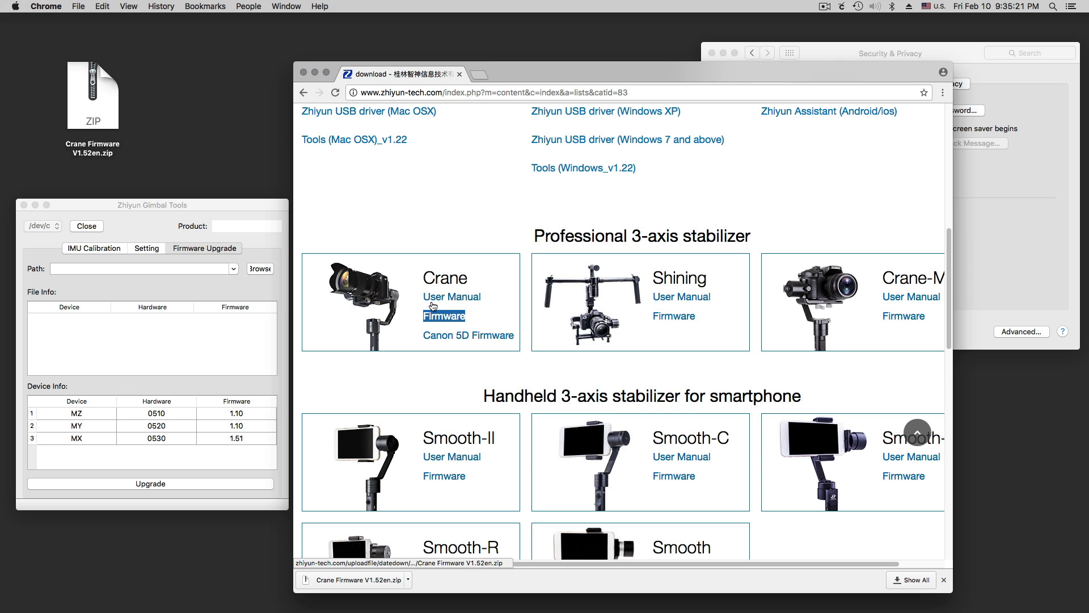
Step: Extract Crane Firmware V1.52en.zip on the desktop and open the resulting folder, moving its window clear of the web page
left_click(94, 112)
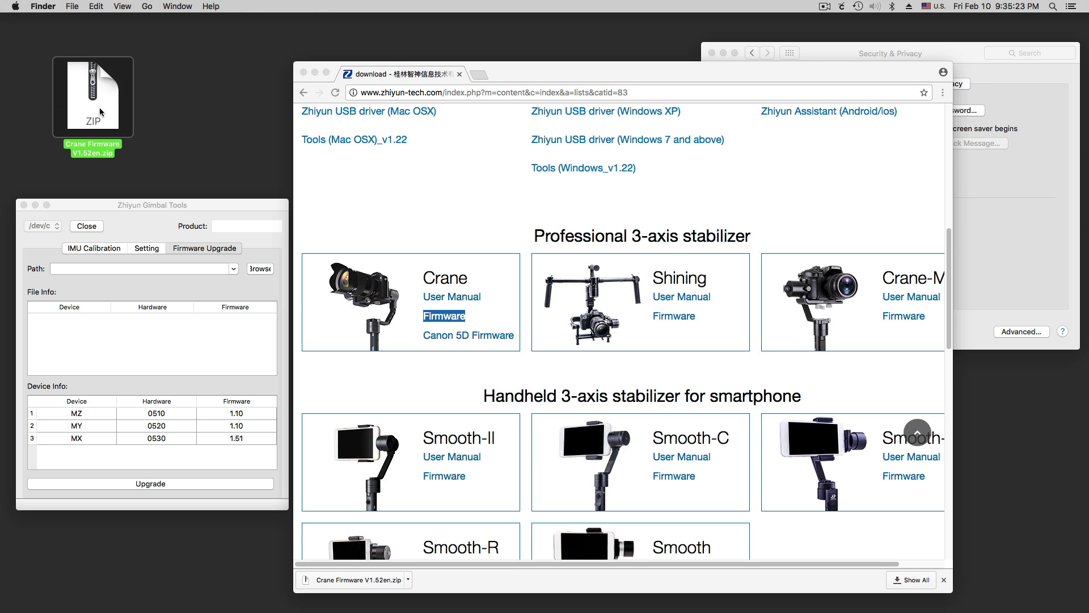
double_click(94, 112)
left_click_drag(107, 111, 193, 103)
double_click(196, 102)
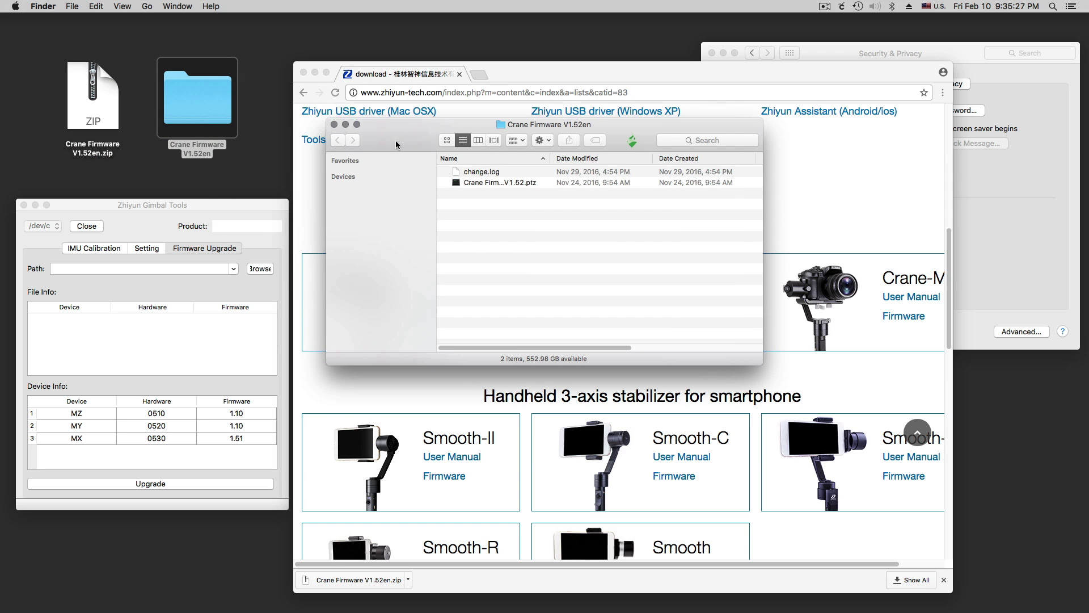
left_click_drag(369, 118, 100, 49)
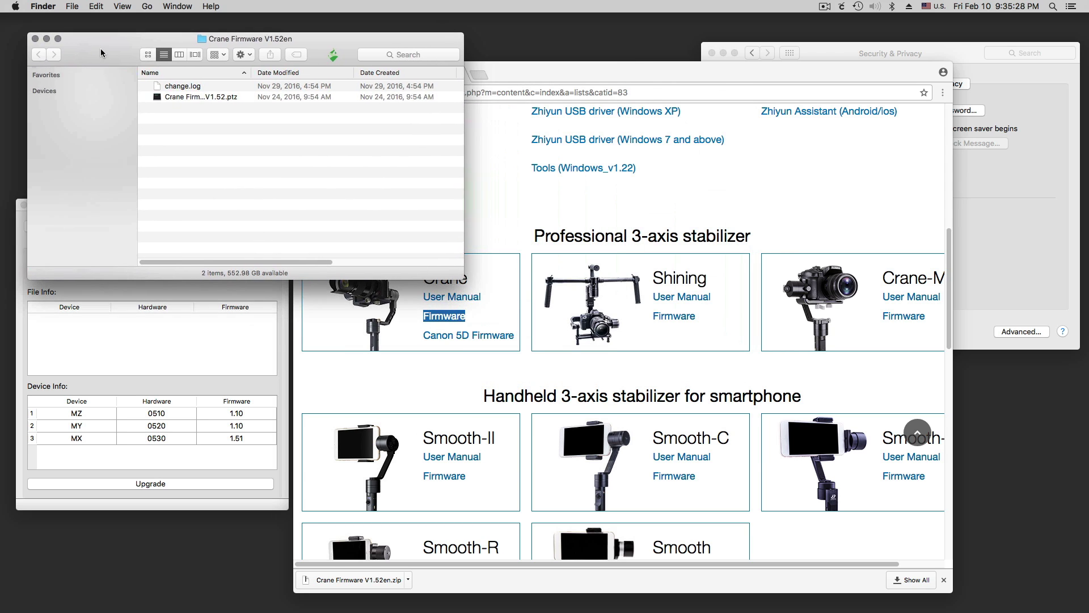
Step: Open change.log from the firmware folder in TextEdit and widen its window
right_click(159, 86)
mouse_move(195, 101)
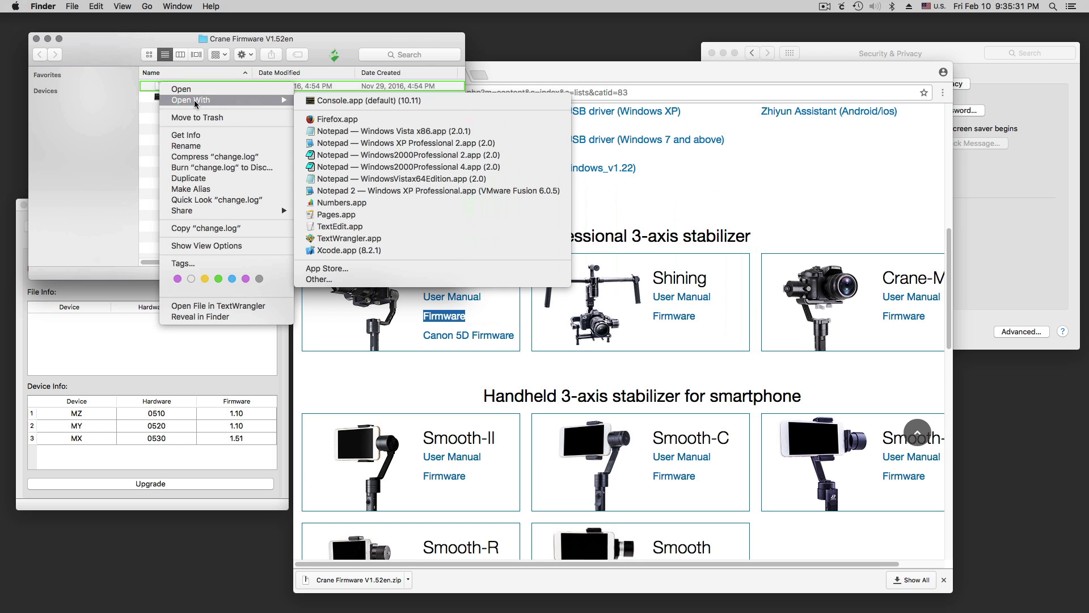
left_click(348, 226)
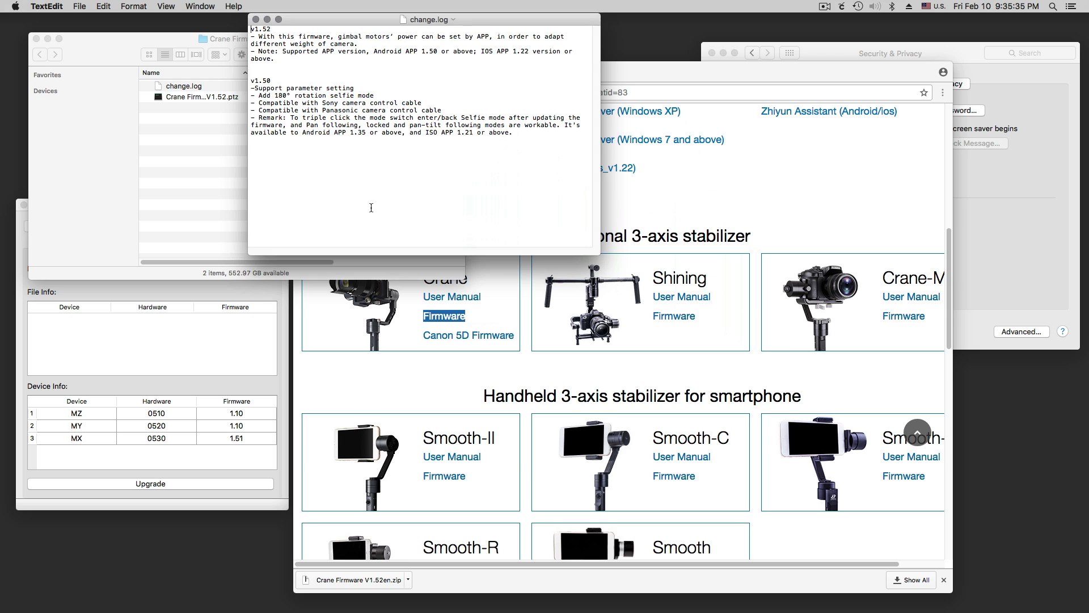
left_click_drag(598, 254, 796, 253)
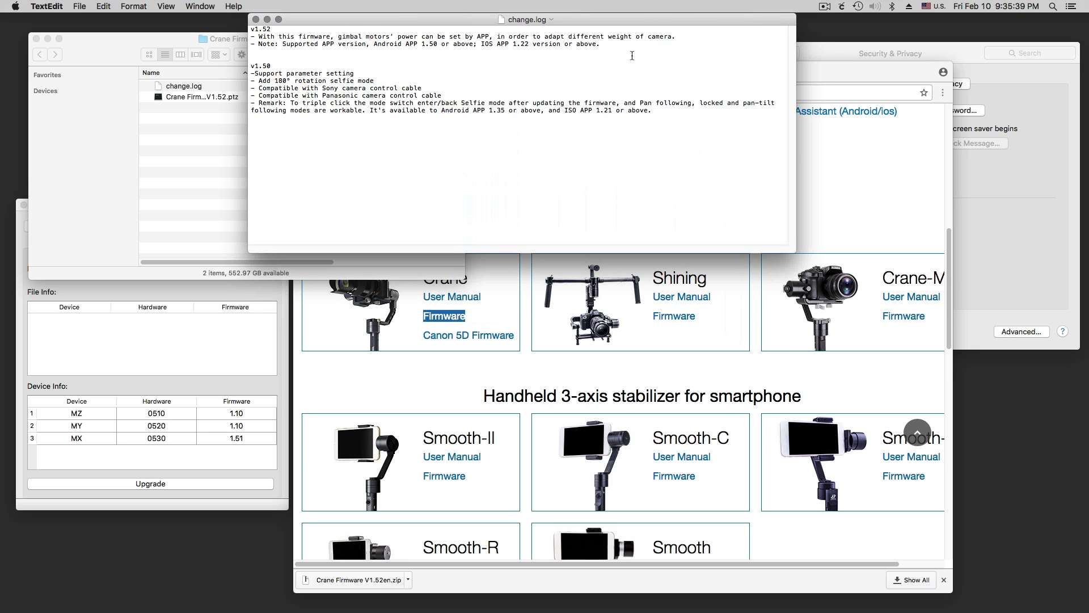
Step: Review the v1.52 notes and required iOS app version in change.log, and check the gimbal's installed MX firmware version
left_click_drag(601, 44, 240, 28)
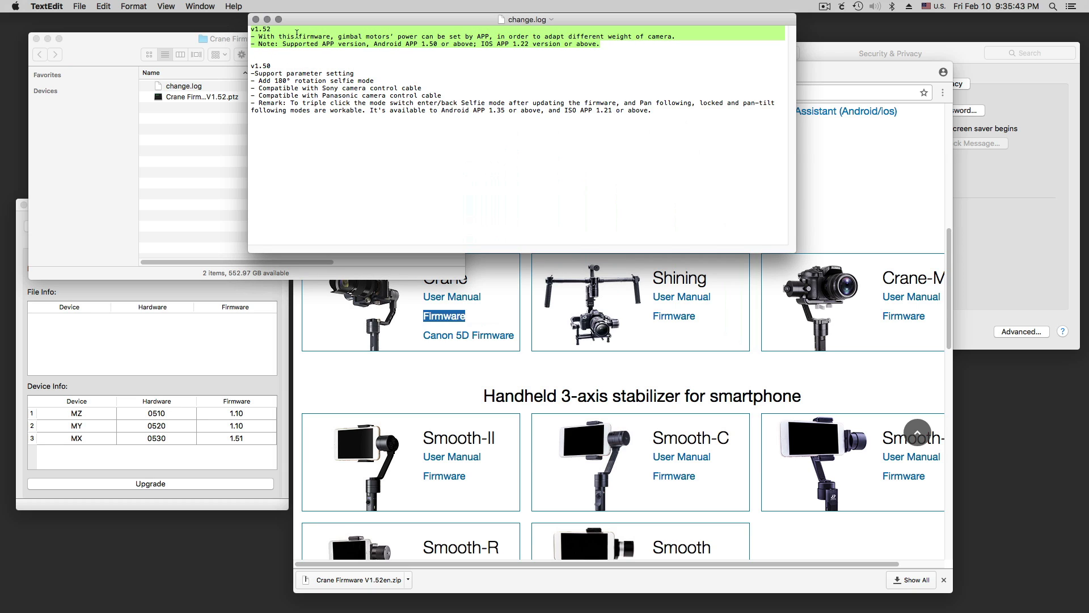
left_click(421, 49)
left_click_drag(529, 44, 476, 44)
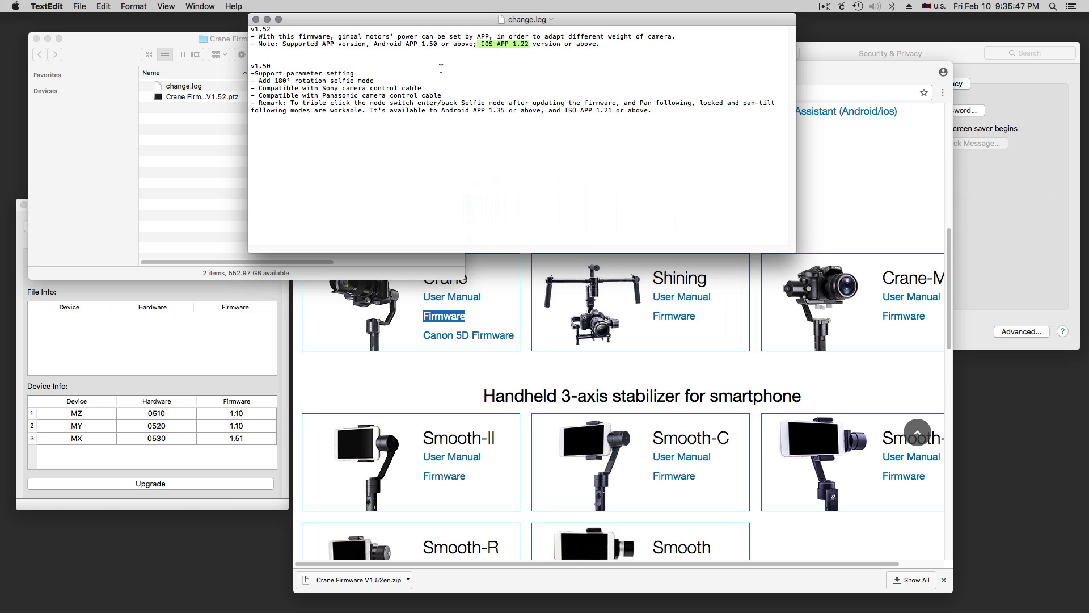
left_click(245, 438)
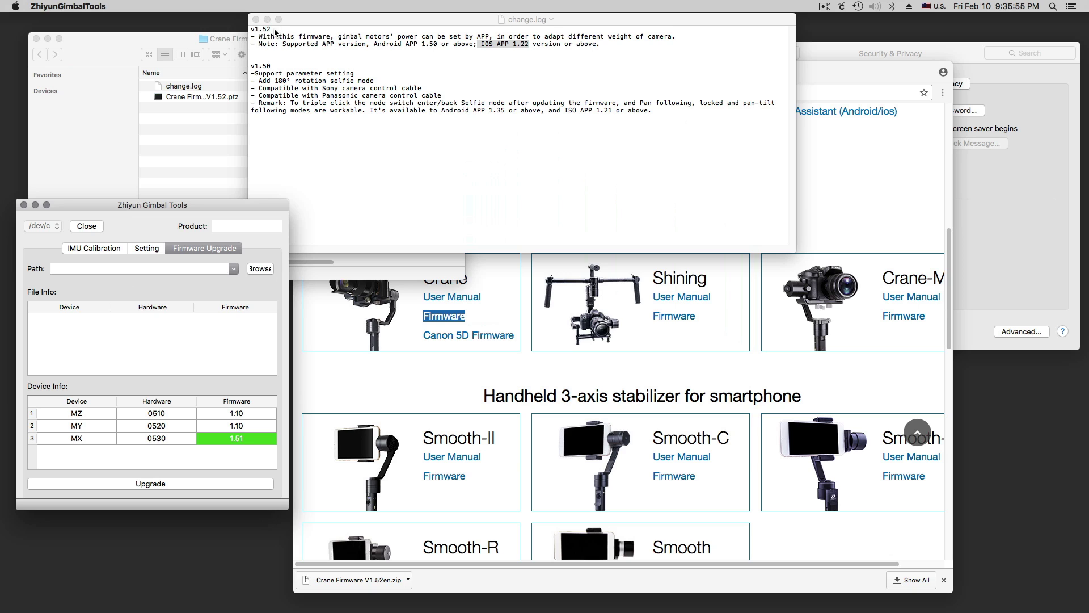
left_click(149, 154)
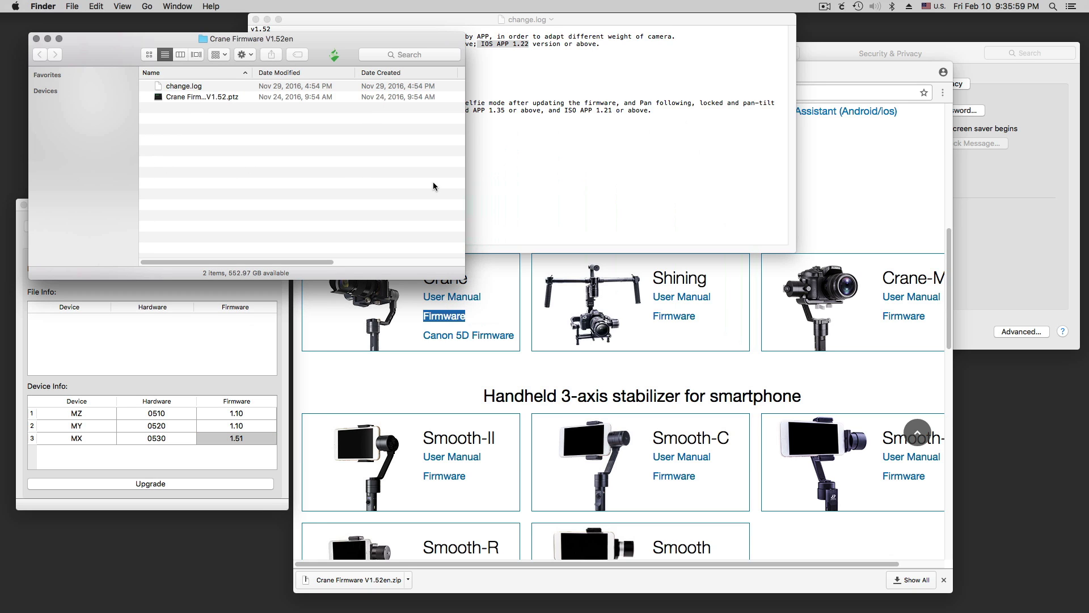
Step: Try to re-establish the gimbal connection in Zhiyun Gimbal Tools by closing and reopening the serial port, including from IMU Calibration
left_click(240, 344)
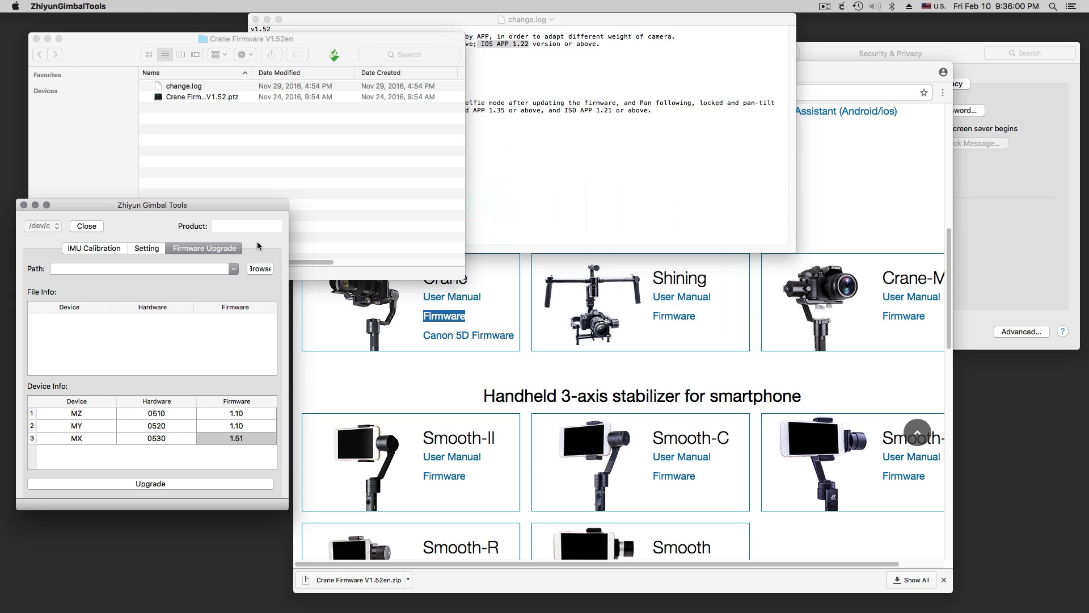
left_click(84, 226)
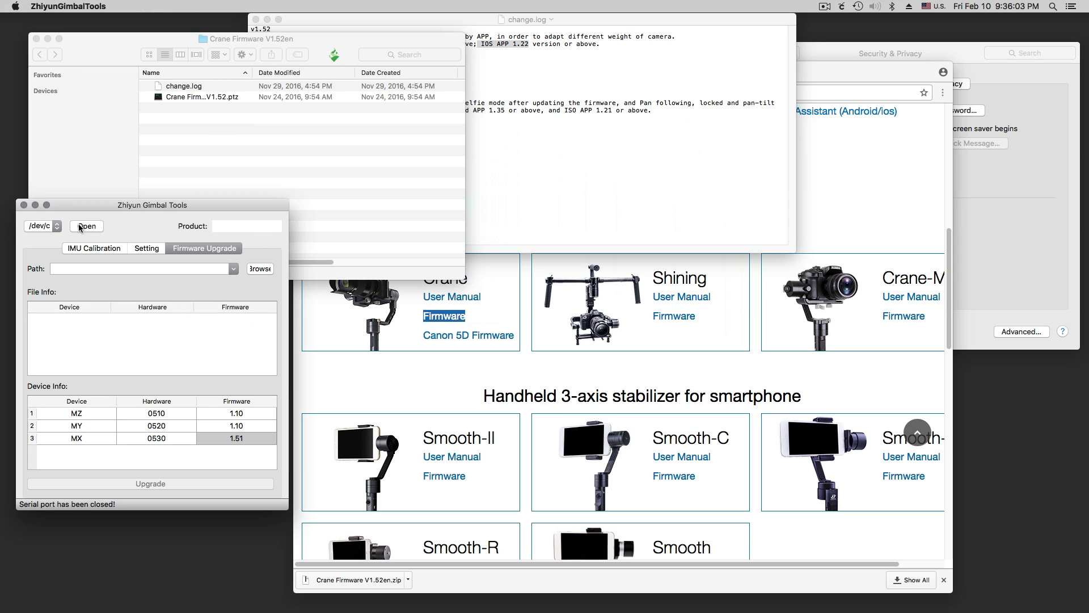
left_click(58, 225)
left_click(74, 226)
left_click(86, 226)
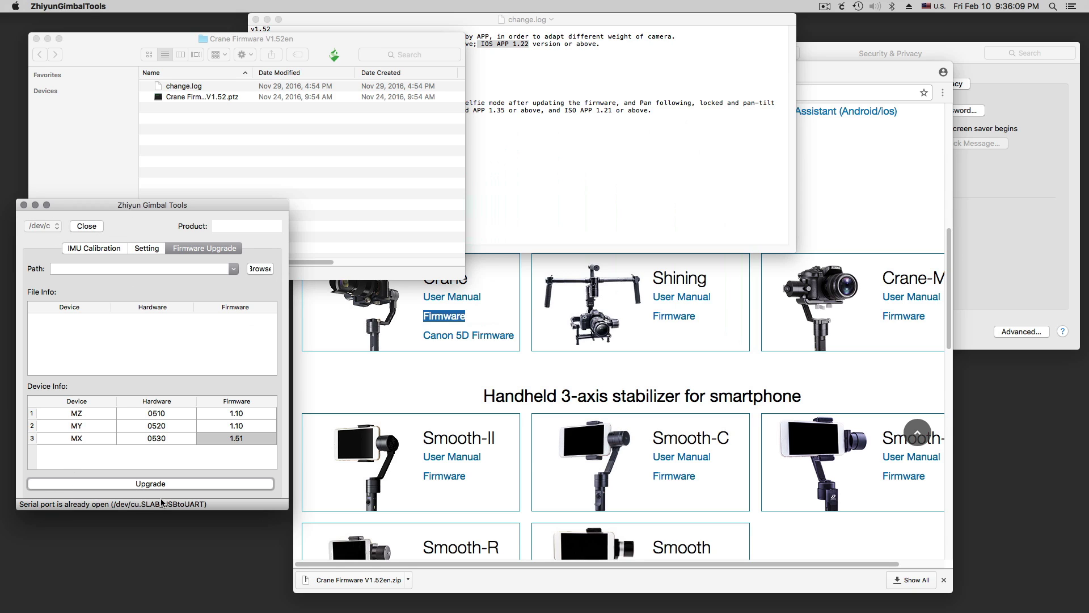
left_click(91, 249)
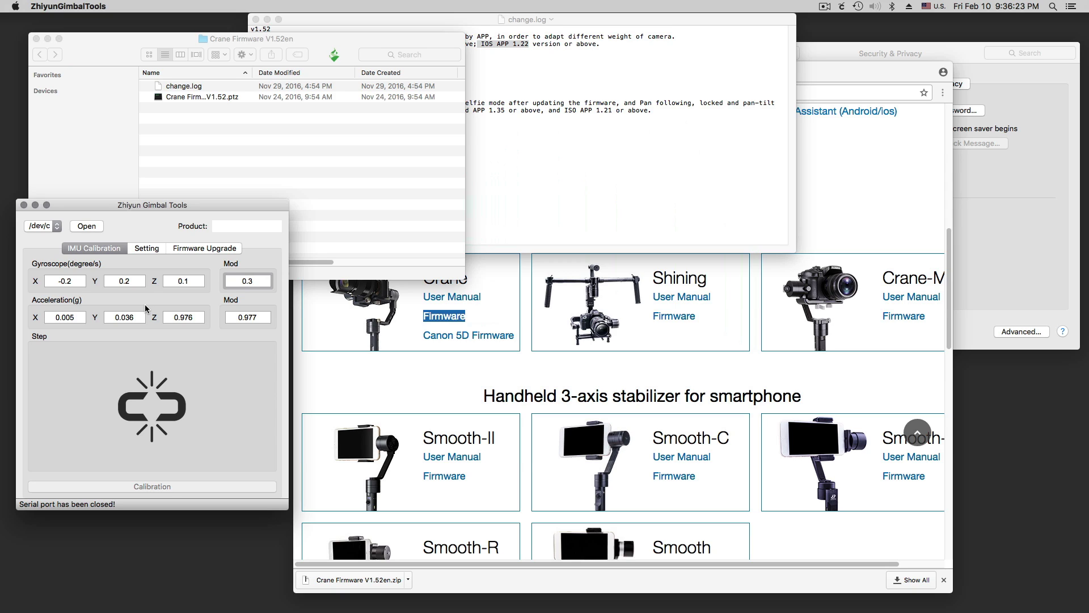
left_click(82, 227)
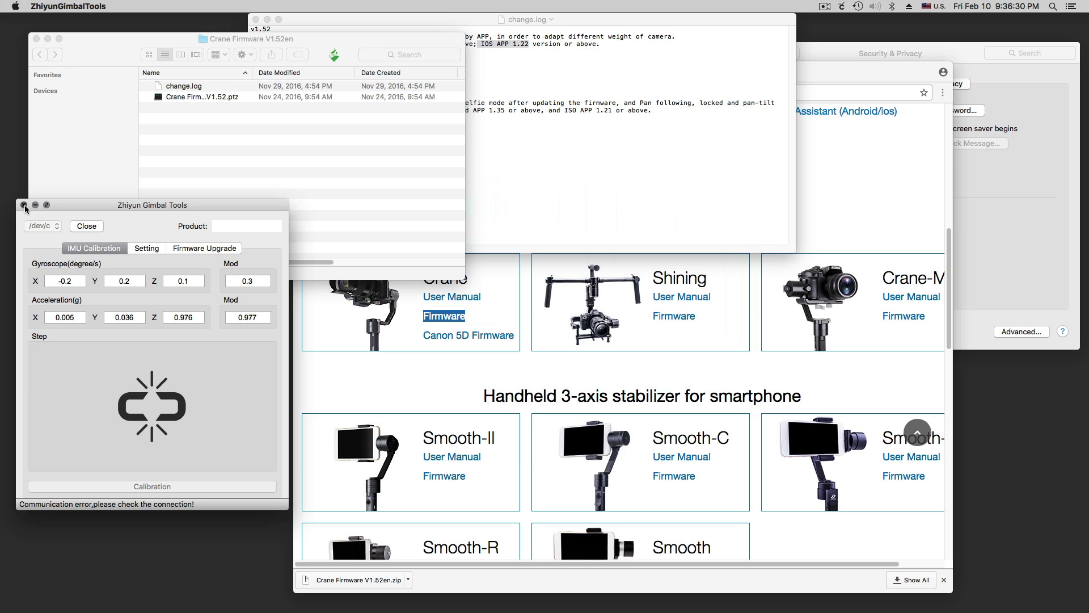
Step: Restart Zhiyun Gimbal Tools and open the serial port to connect to the Crane gimbal
left_click(24, 205)
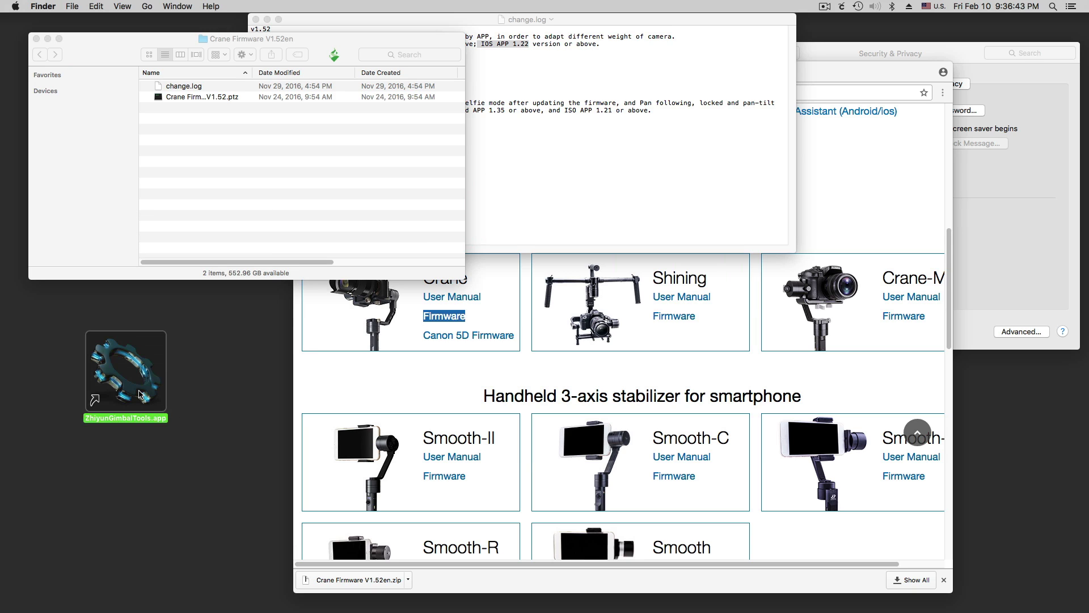
double_click(140, 393)
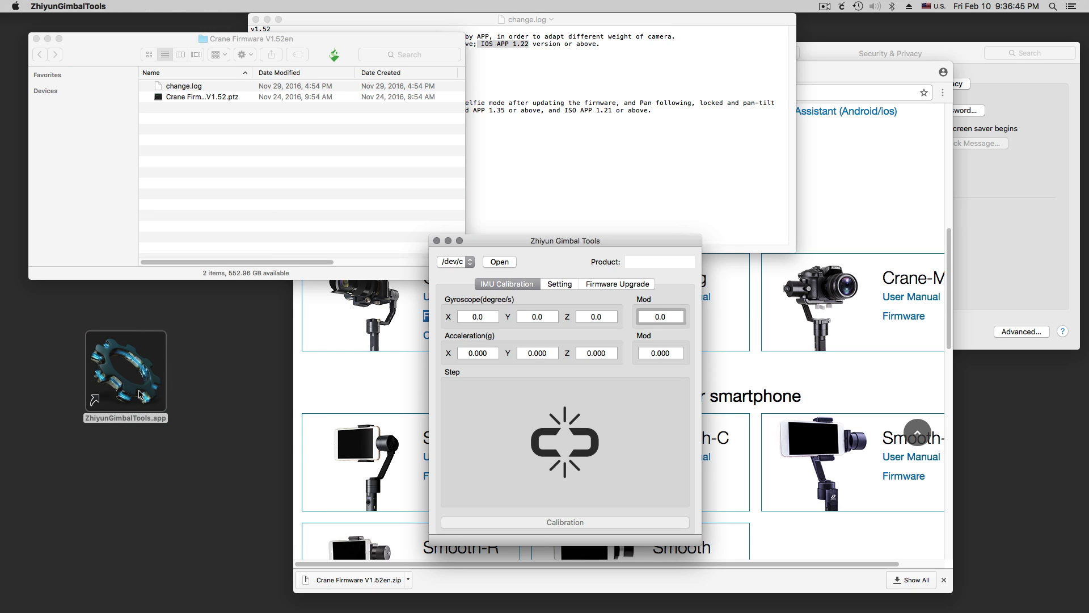
left_click(503, 262)
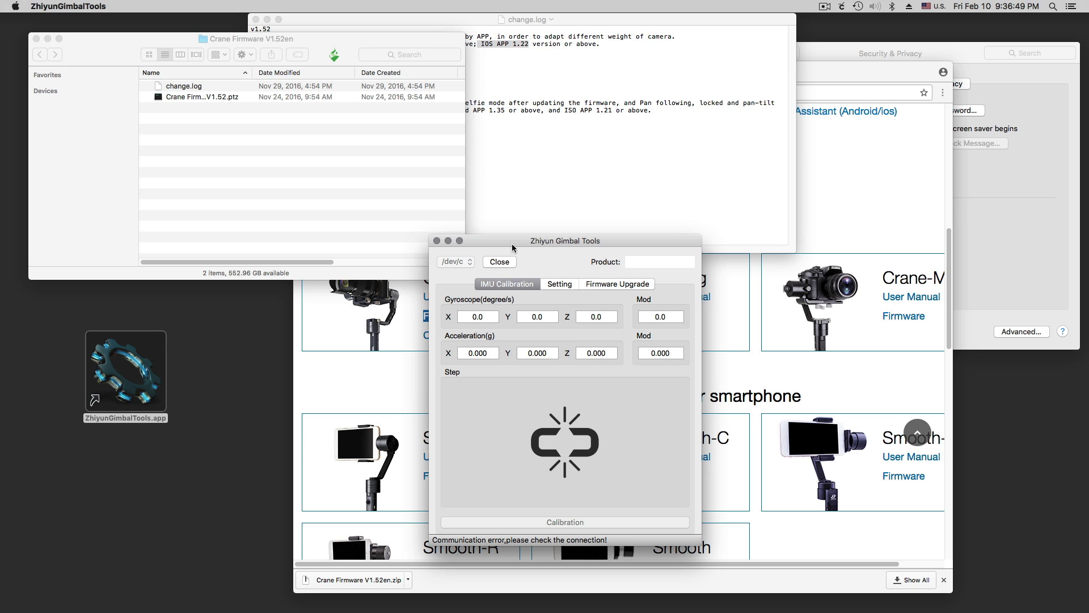
left_click_drag(512, 245, 106, 291)
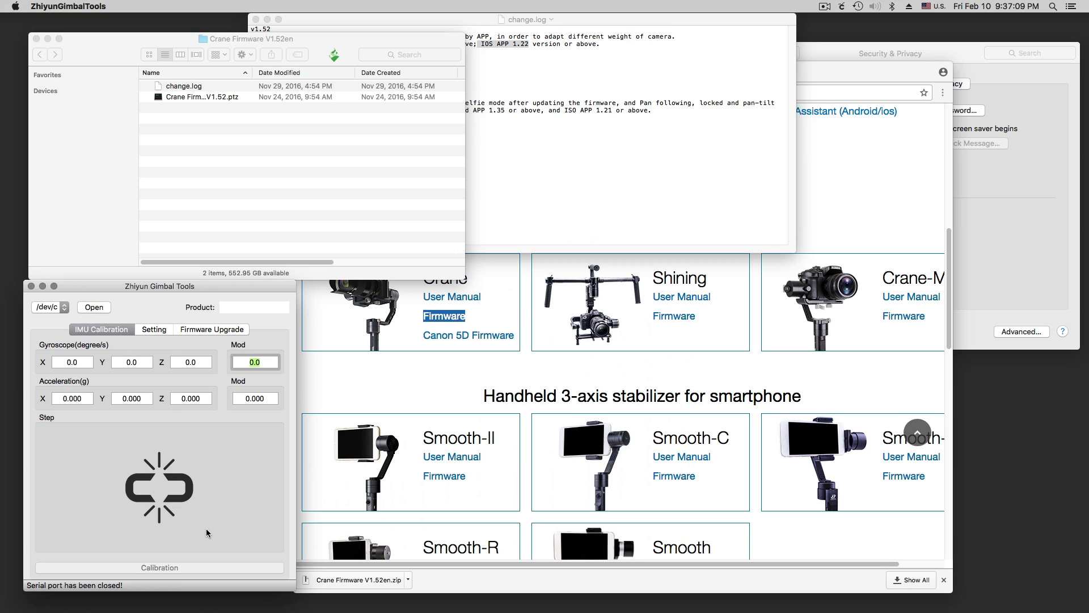
left_click(89, 309)
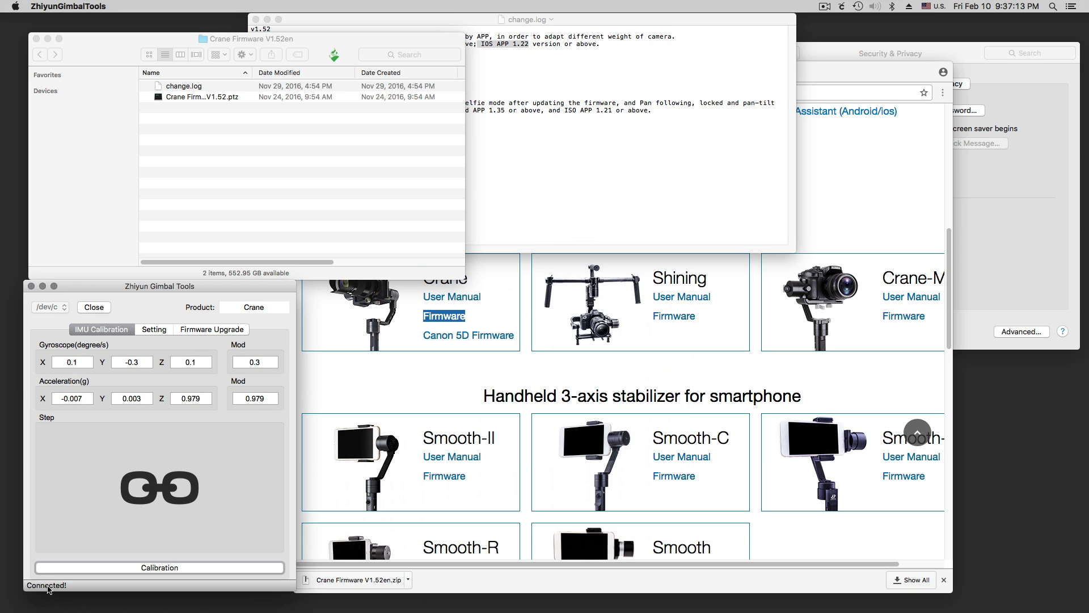
Step: Load Crane Firmware V1.52.ptz from the desktop's Crane Firmware V1.52en folder and run the firmware upgrade on the gimbal
left_click(224, 330)
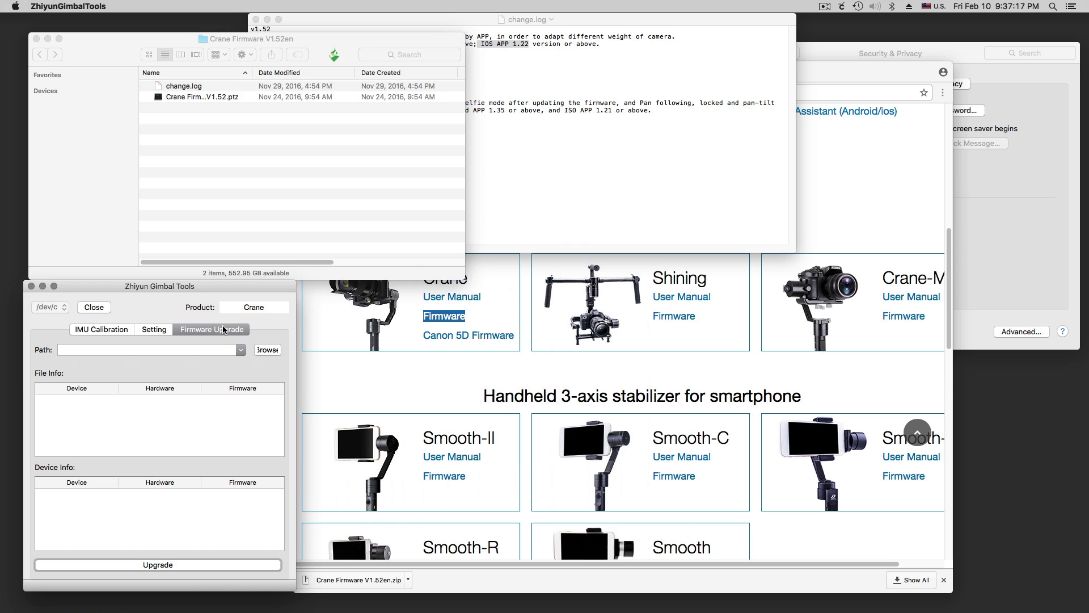
left_click(260, 348)
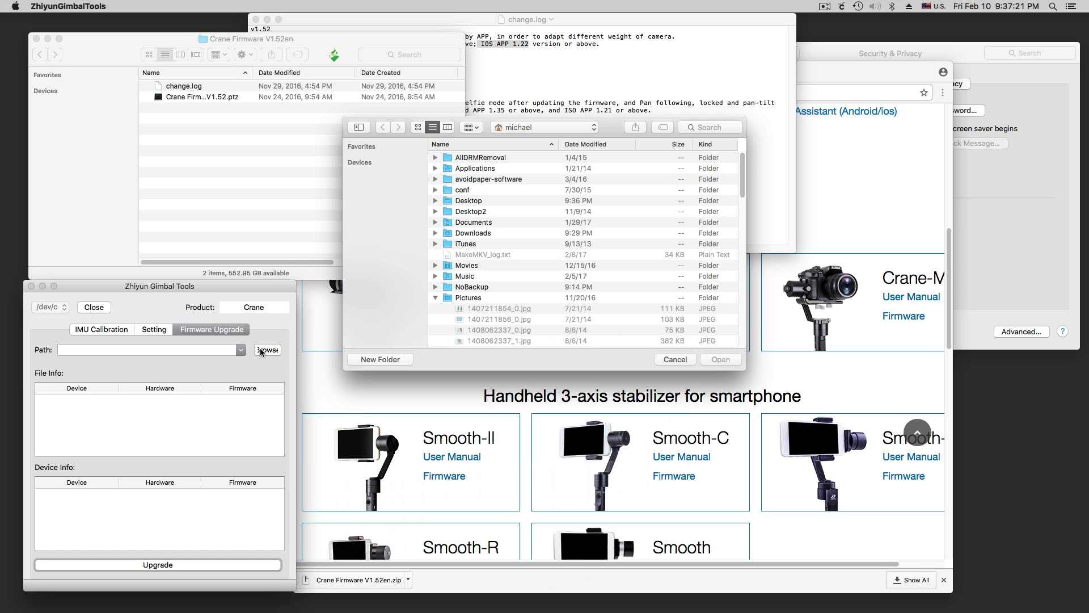
double_click(479, 201)
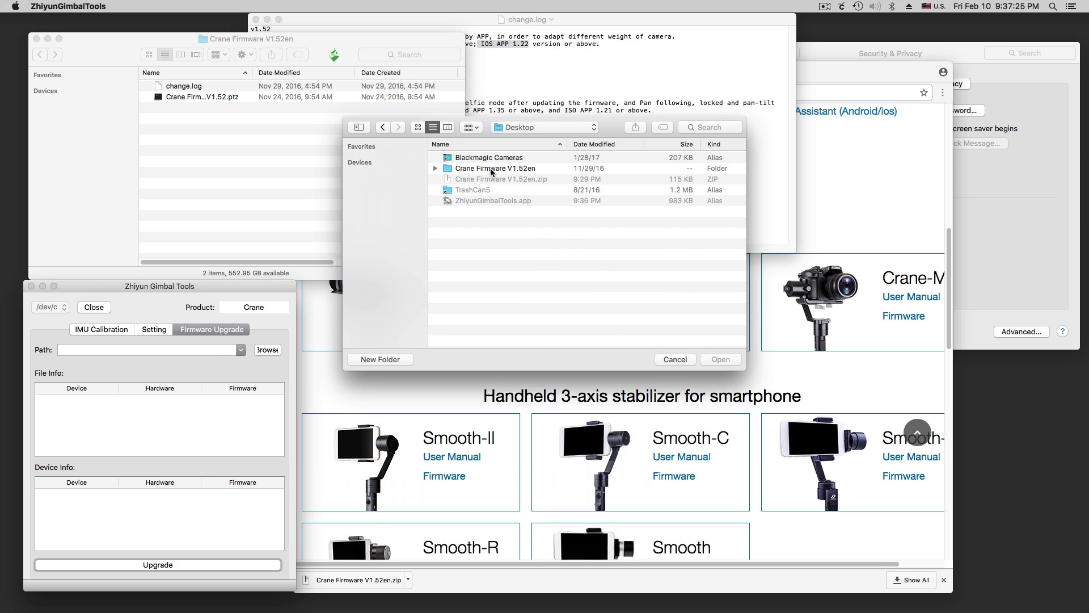
double_click(490, 168)
left_click(489, 168)
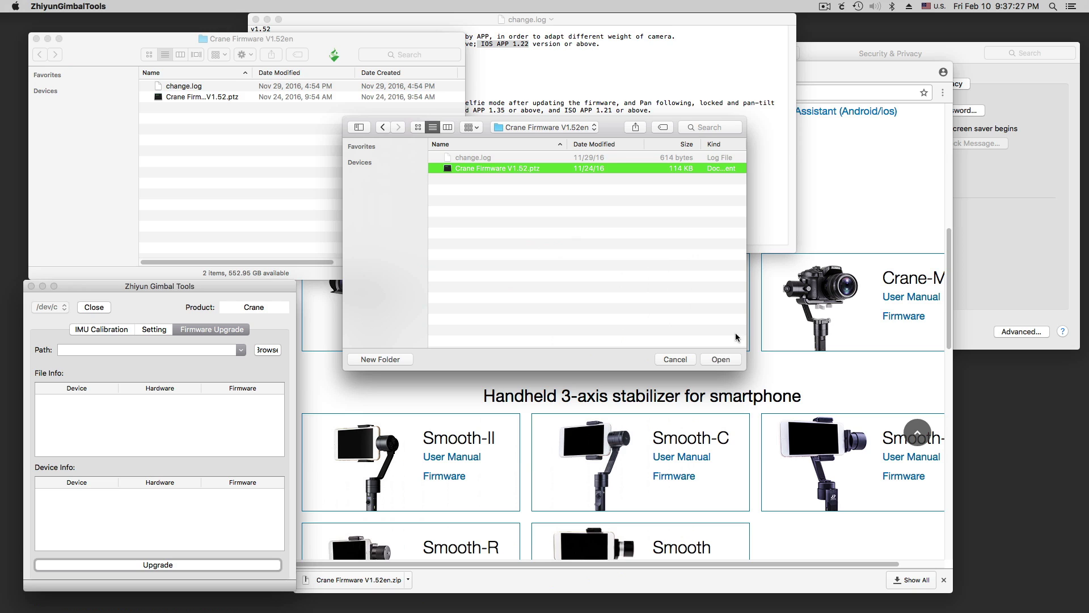
left_click(727, 358)
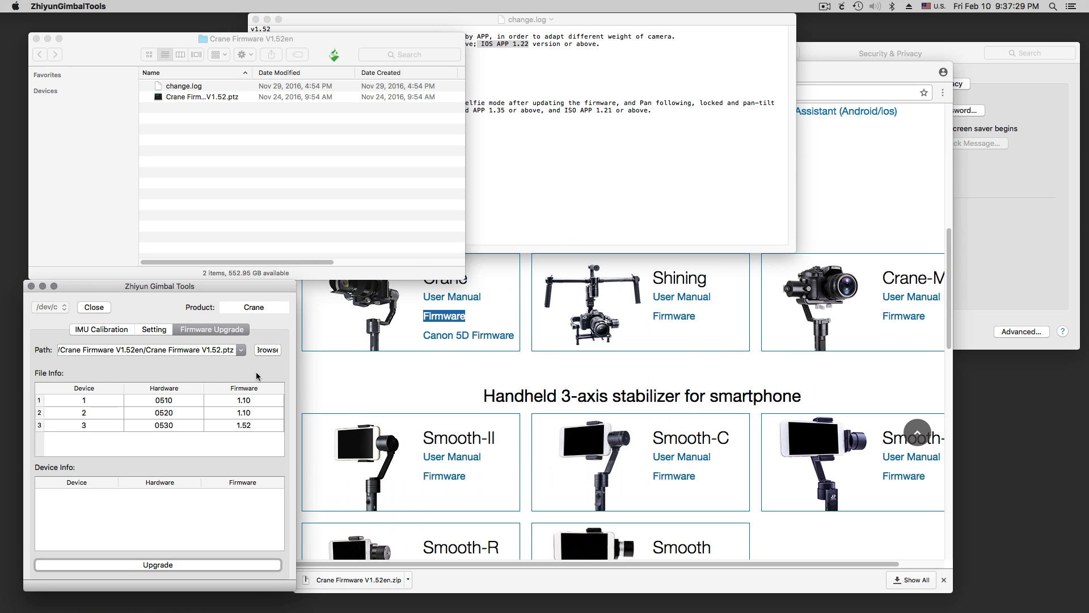
left_click(154, 565)
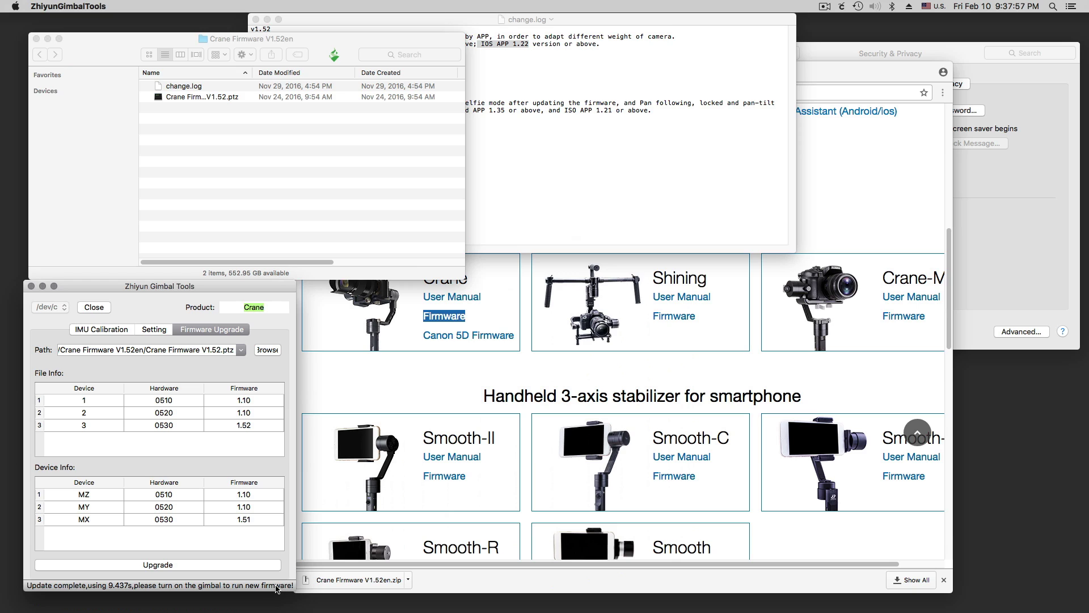
Step: Close and reopen the serial port to reconnect the gimbal, and check its IMU calibration, settings and firmware upgrade information
left_click(94, 308)
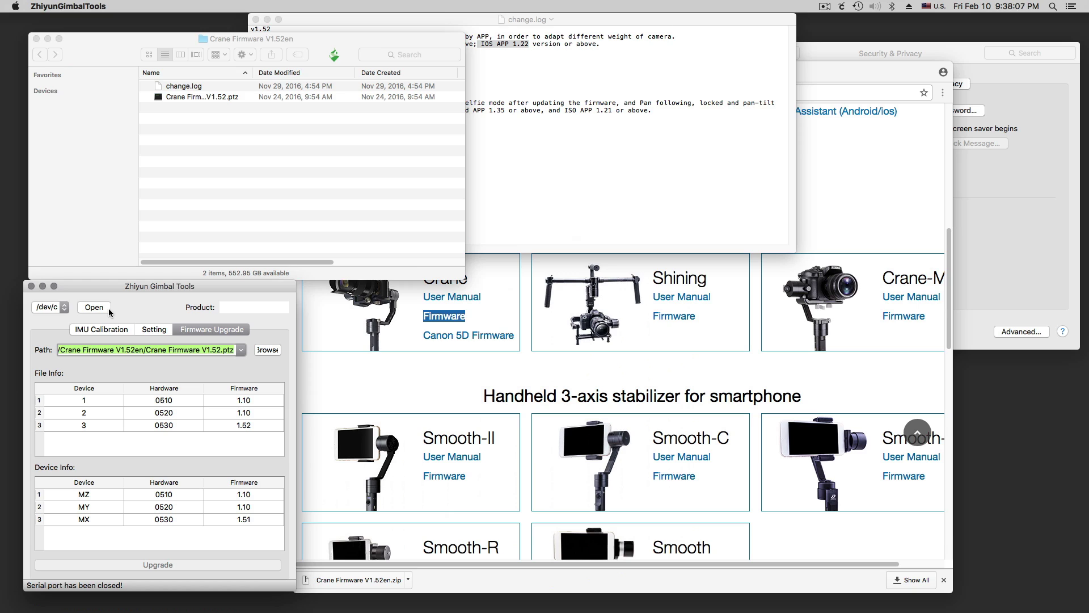
left_click(90, 309)
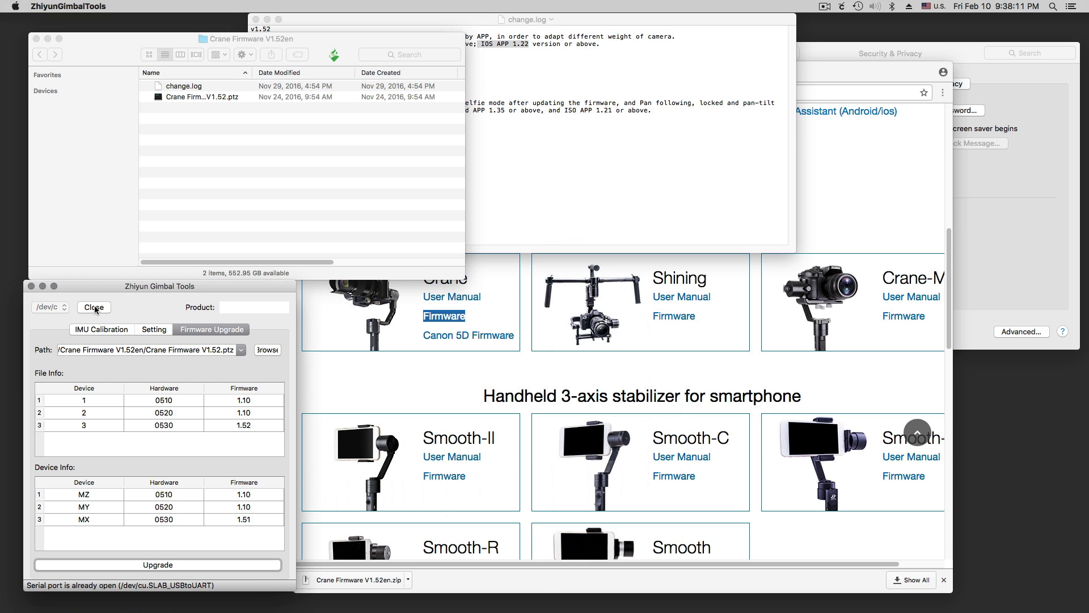
left_click(112, 330)
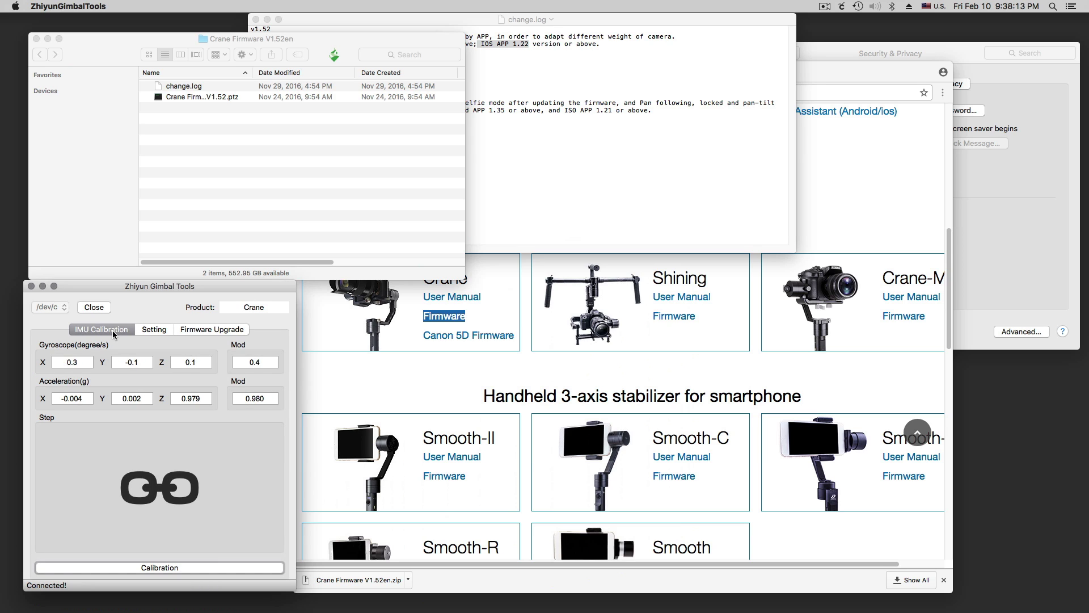
left_click(151, 329)
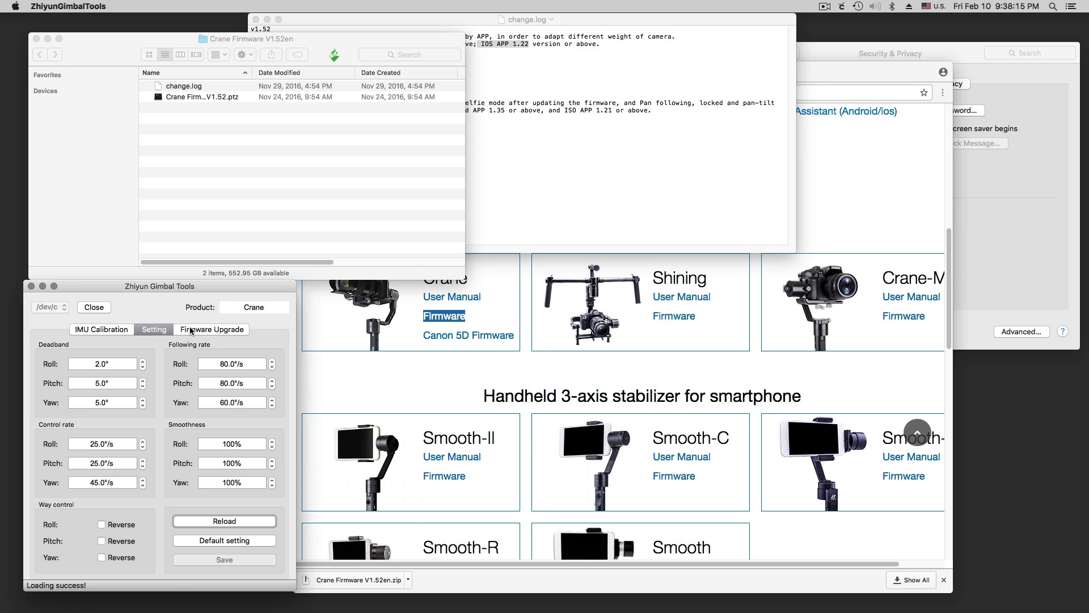
left_click(192, 330)
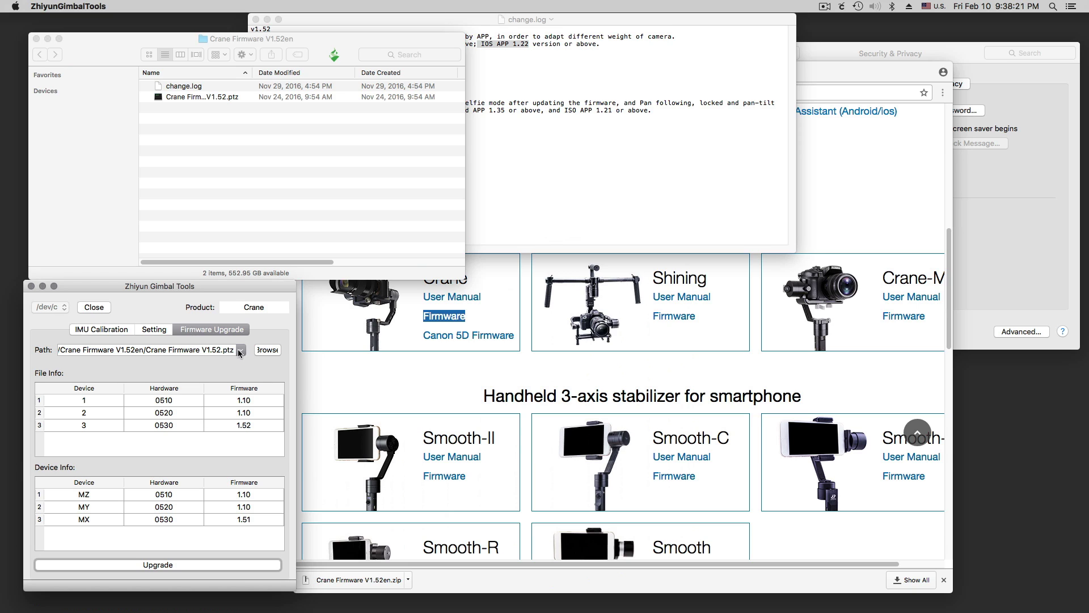
left_click(271, 349)
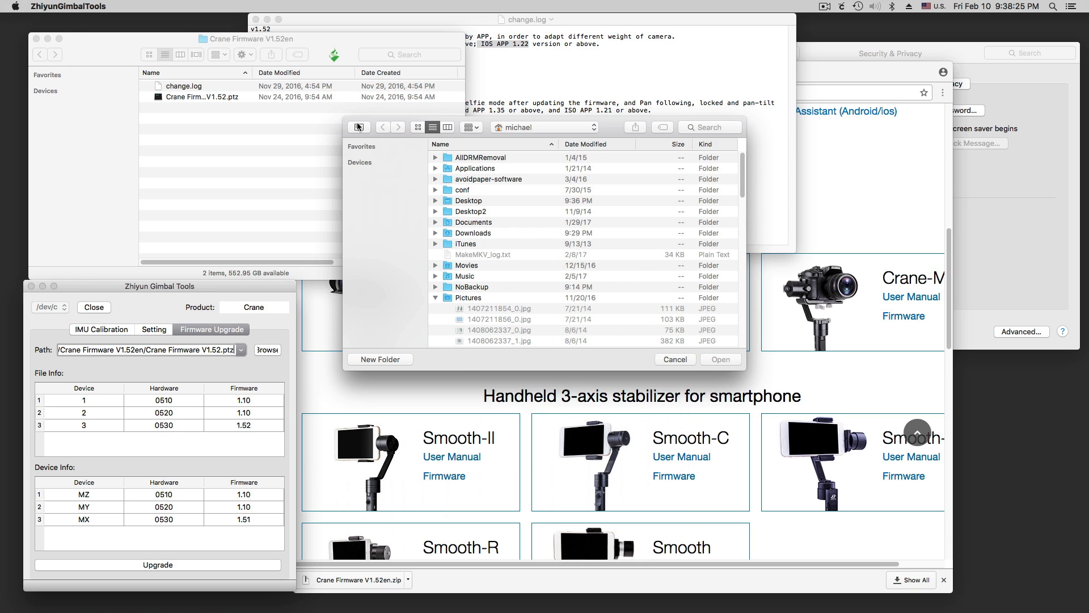
left_click(670, 359)
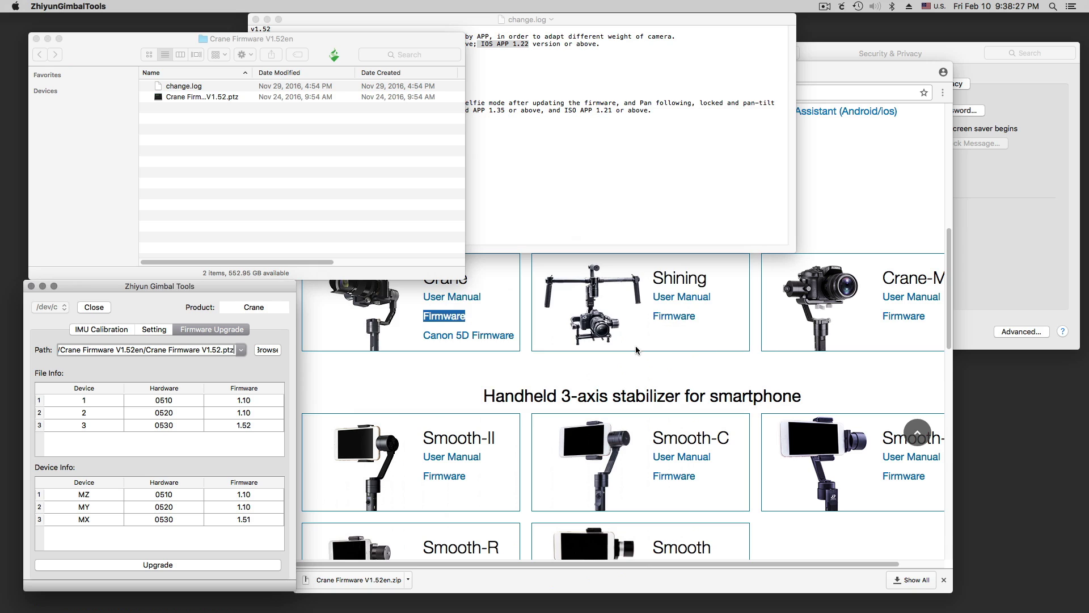
Step: Restart Zhiyun Gimbal Tools and open the serial port from IMU Calibration to reconnect the Crane gimbal
left_click(31, 286)
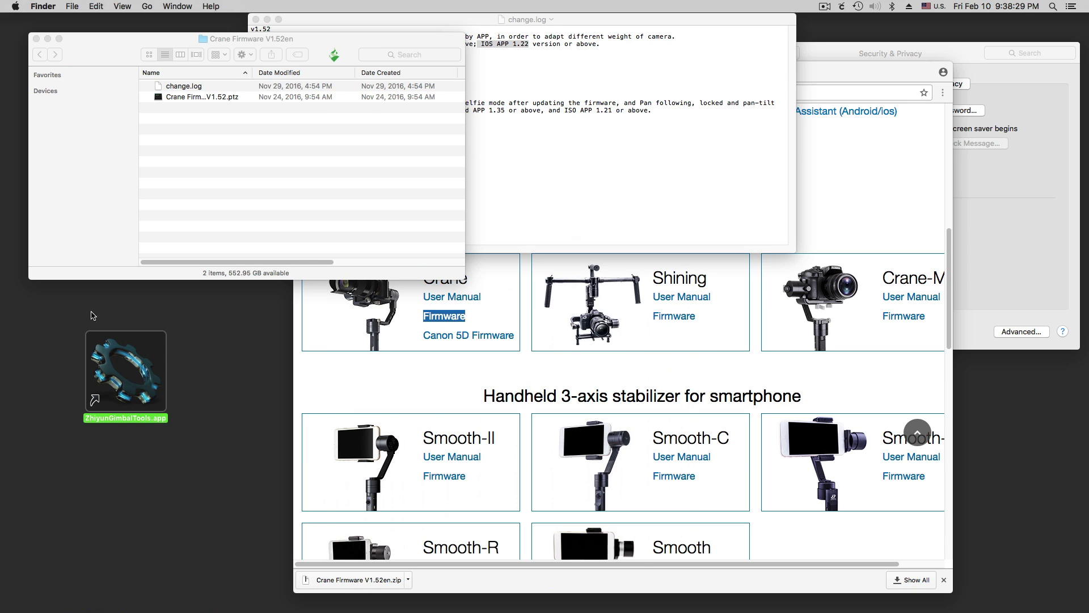
left_click(118, 385)
double_click(118, 385)
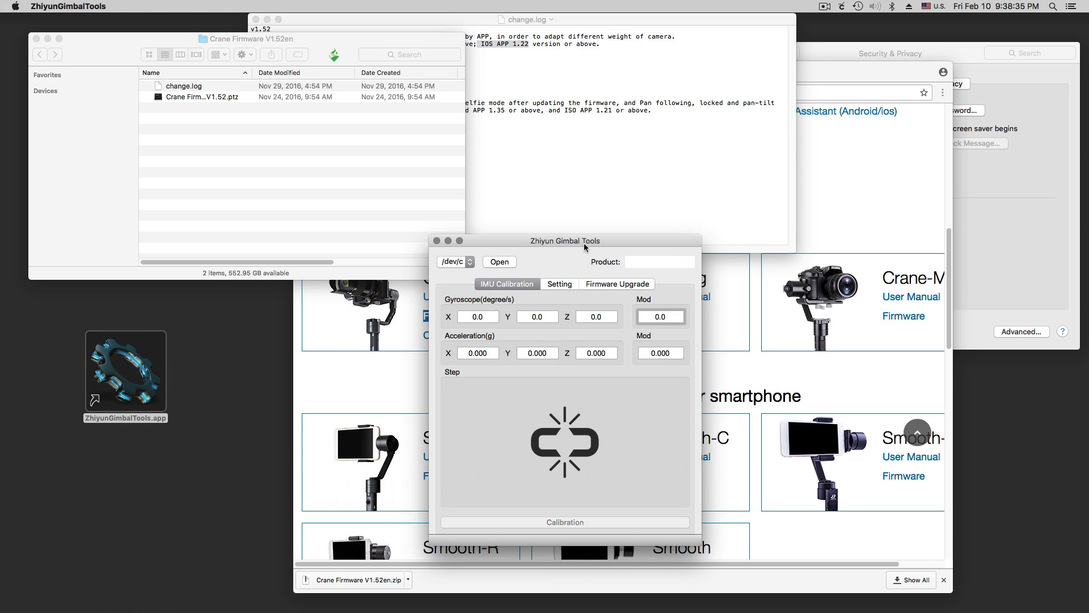
left_click_drag(583, 242, 167, 293)
left_click(190, 335)
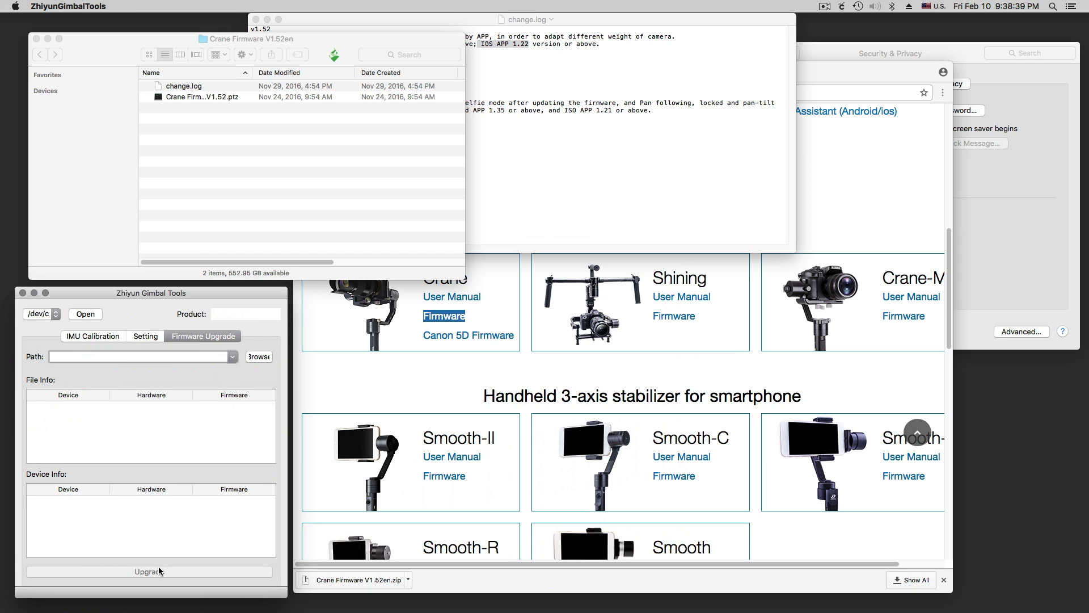
left_click(227, 357)
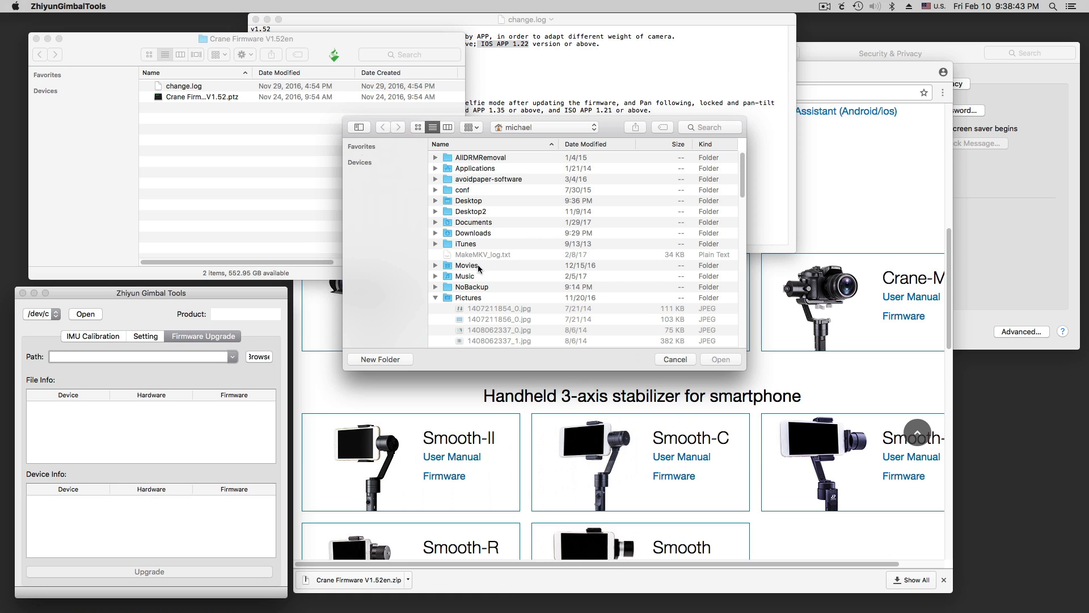
left_click(675, 360)
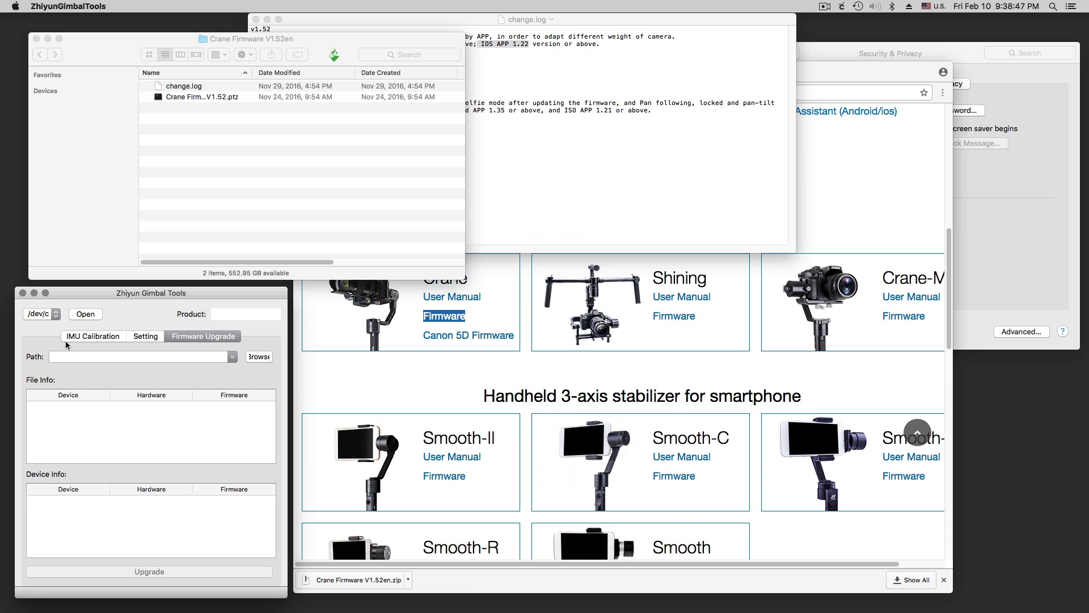
left_click(96, 336)
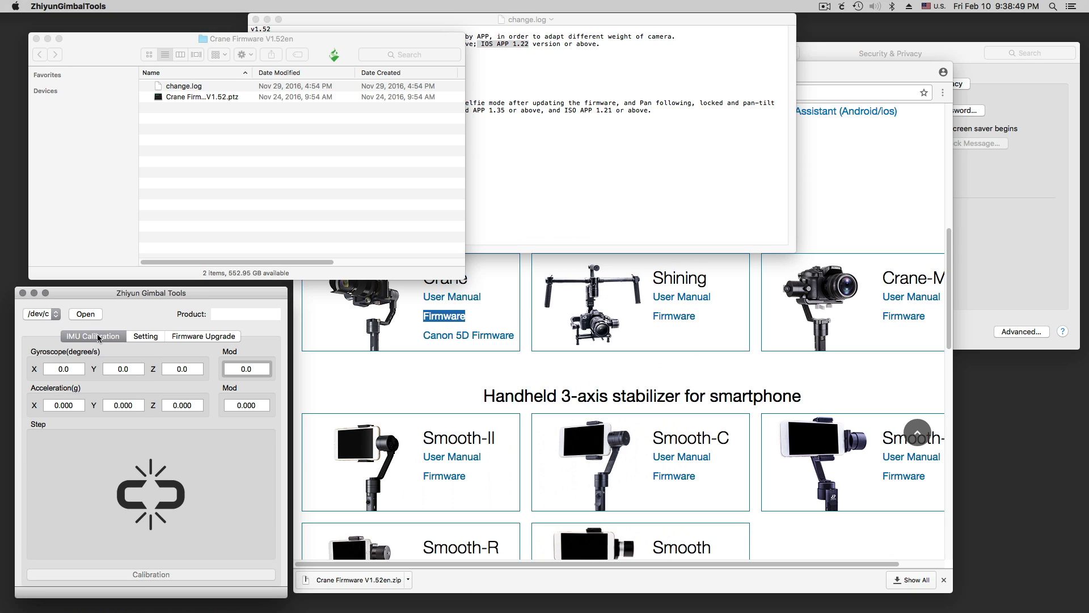
left_click(92, 315)
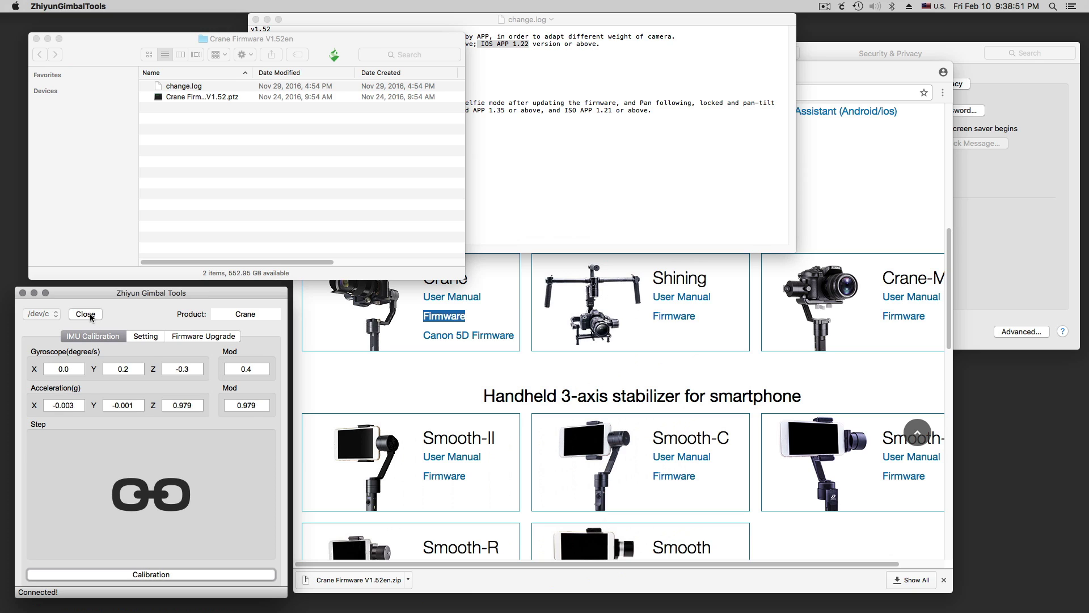
Step: Read the gimbal's device information to check the installed firmware versions, without loading a firmware file
left_click(185, 337)
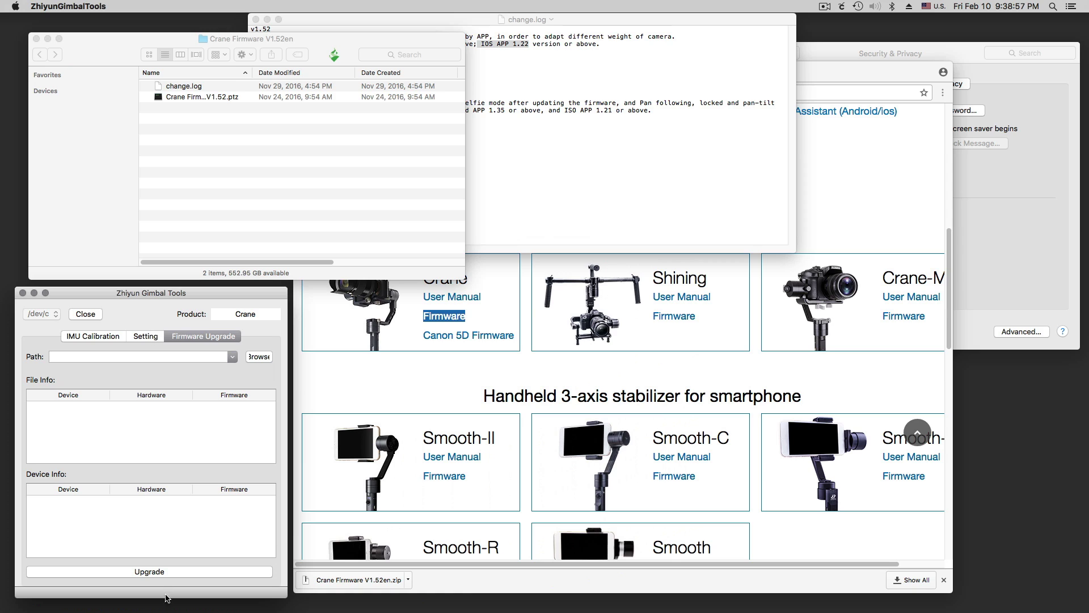
left_click(158, 572)
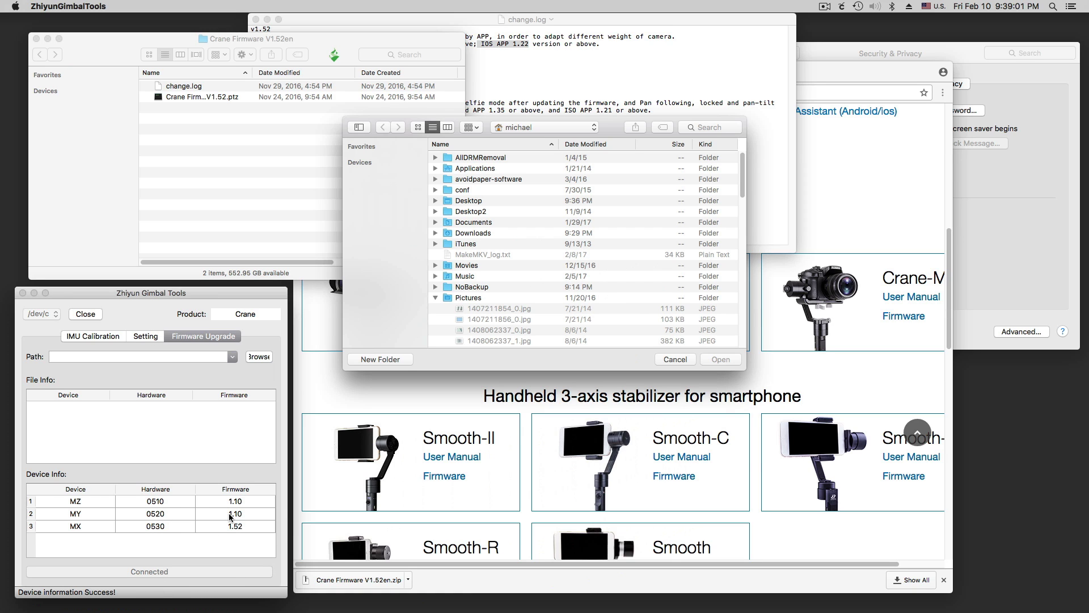
left_click(675, 360)
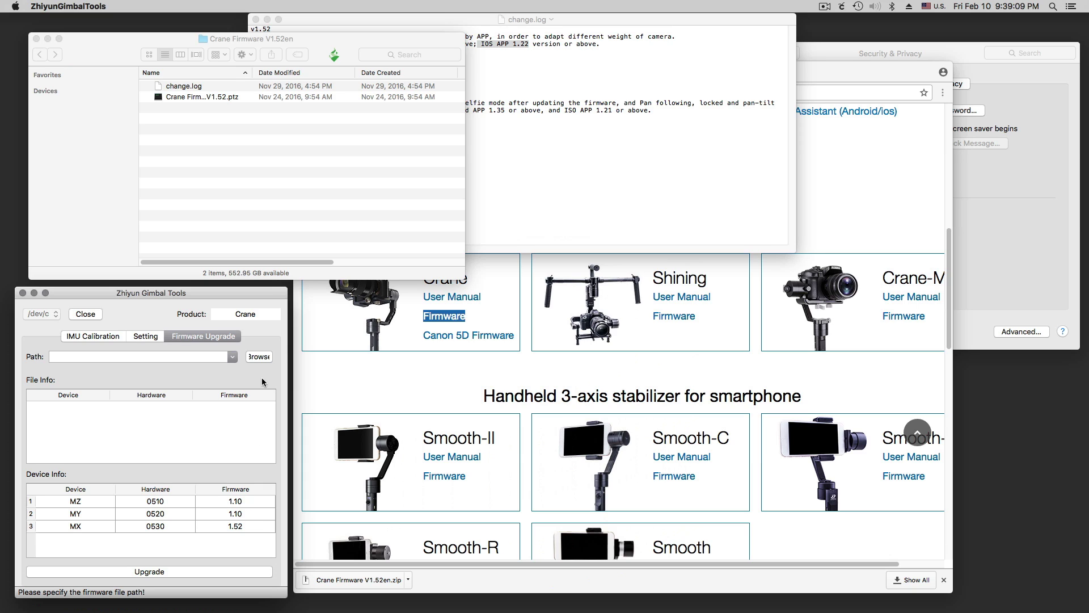
Step: Close Zhiyun Gimbal Tools and the Crane Firmware V1.52en folder window
left_click(23, 292)
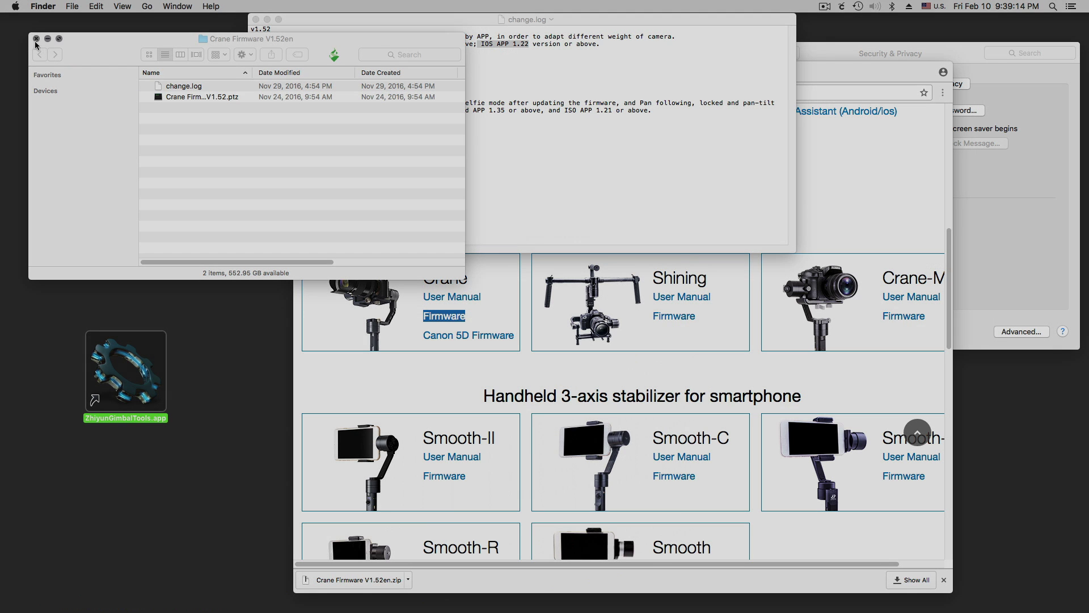
left_click(36, 39)
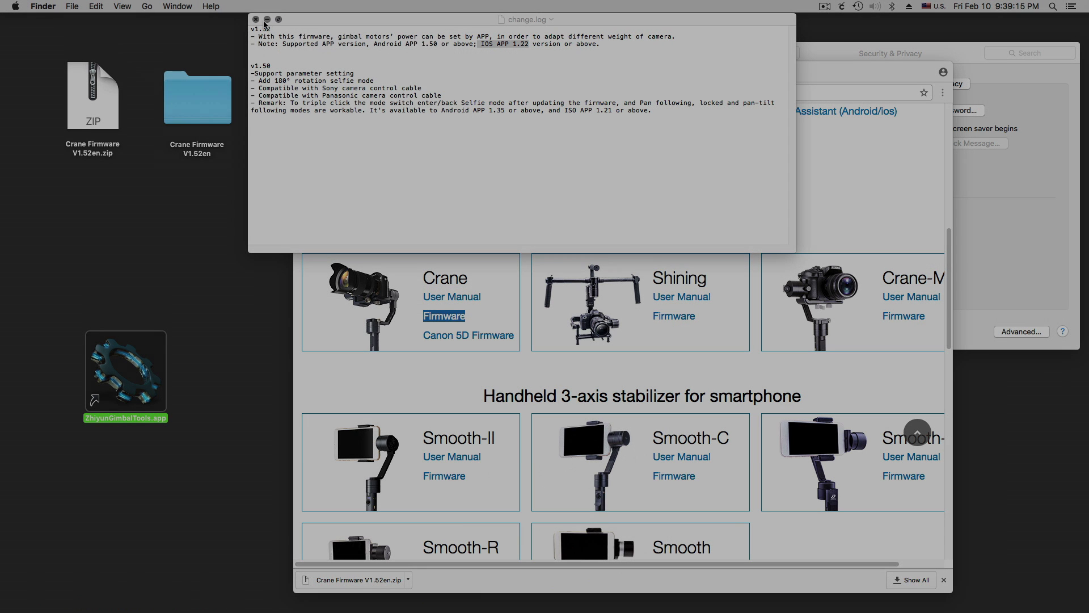